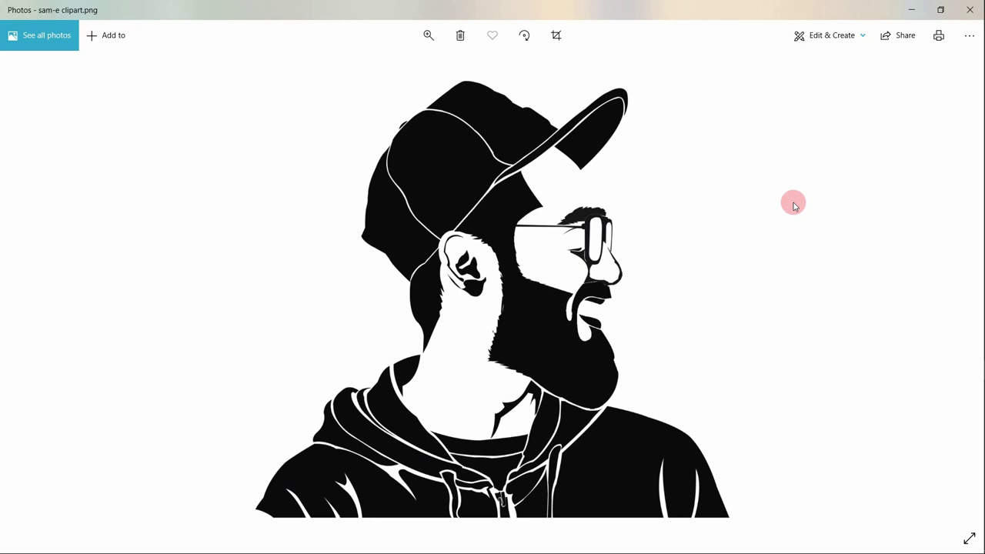
Step: Browse through the clipart, yellow banner and circular logo samples up to the original portrait photo
key(Right)
key(Left)
key(Right)
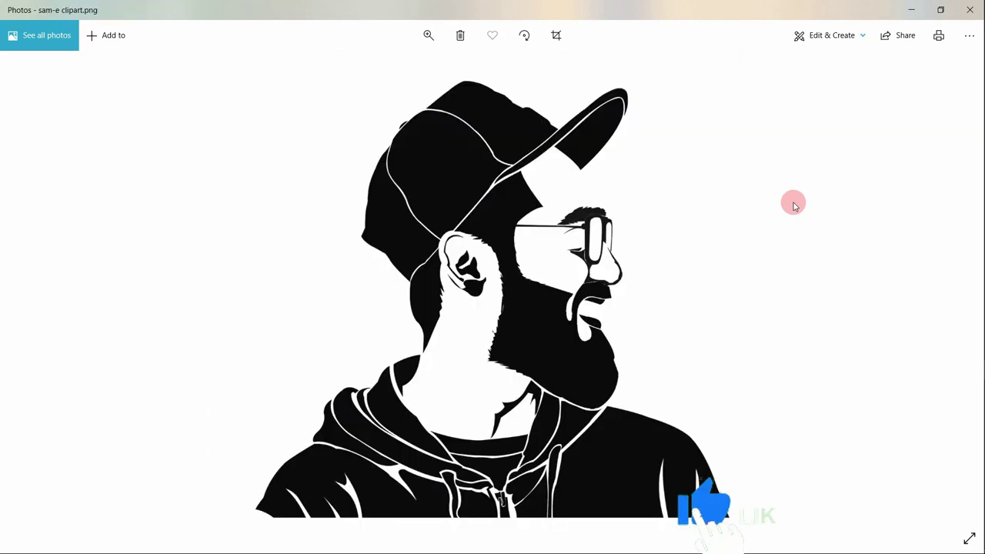
key(Right)
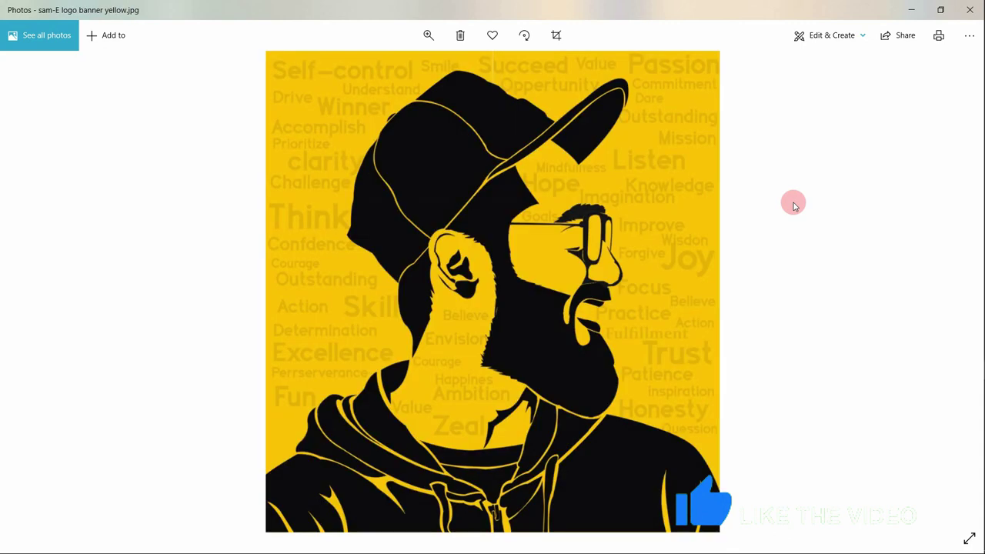
key(Right)
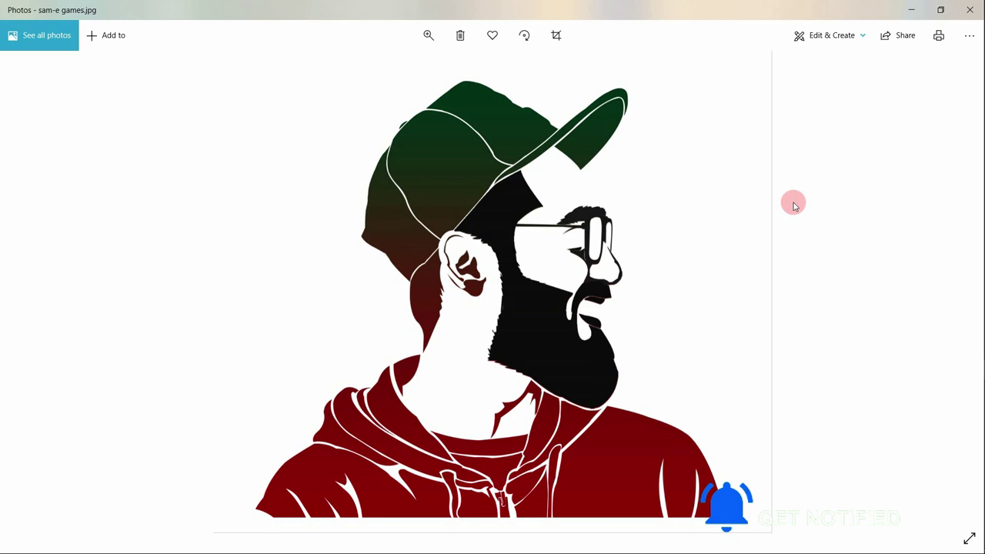
key(Right)
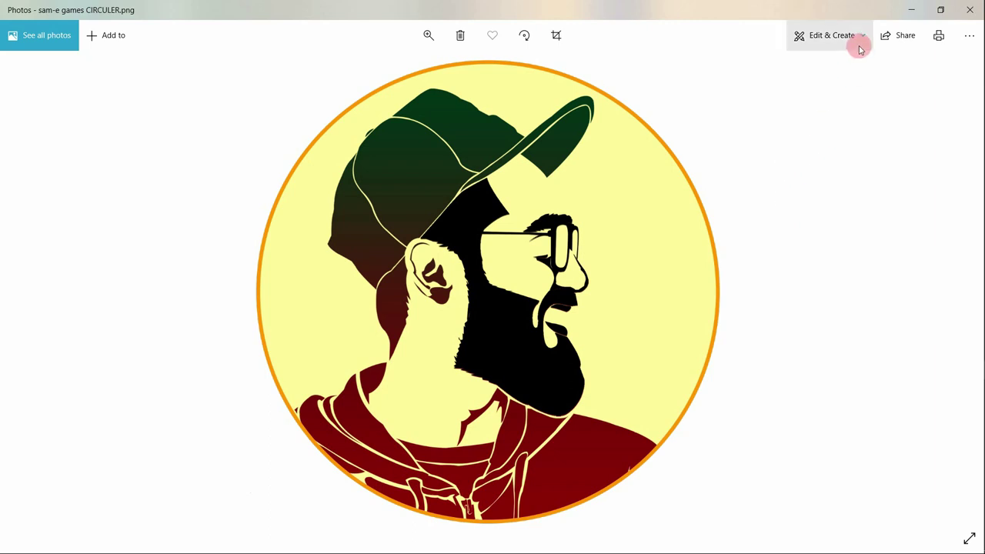
key(Right)
key(Right)
key(Right)
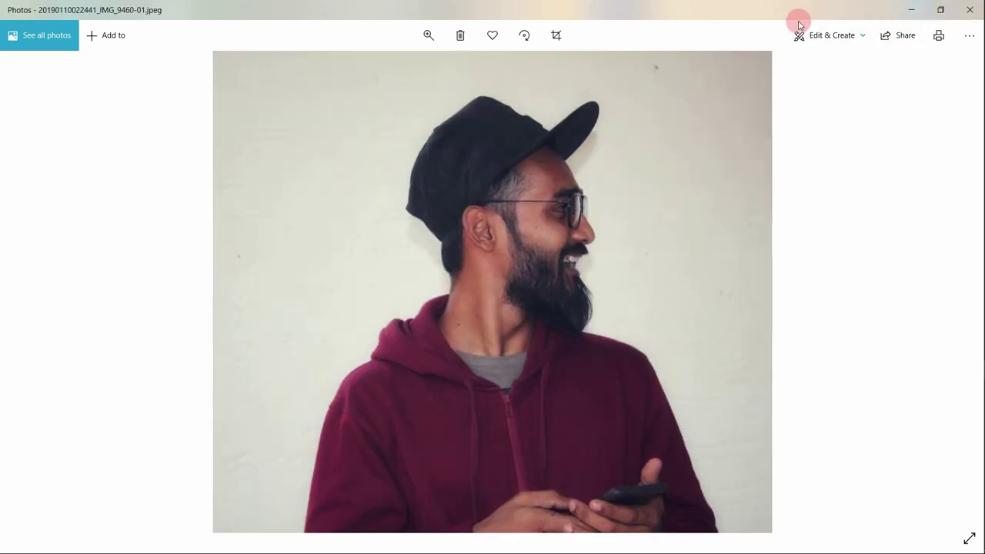
Step: Open the portrait photo in Adobe Photoshop CC 2015
right_click(547, 233)
mouse_move(578, 285)
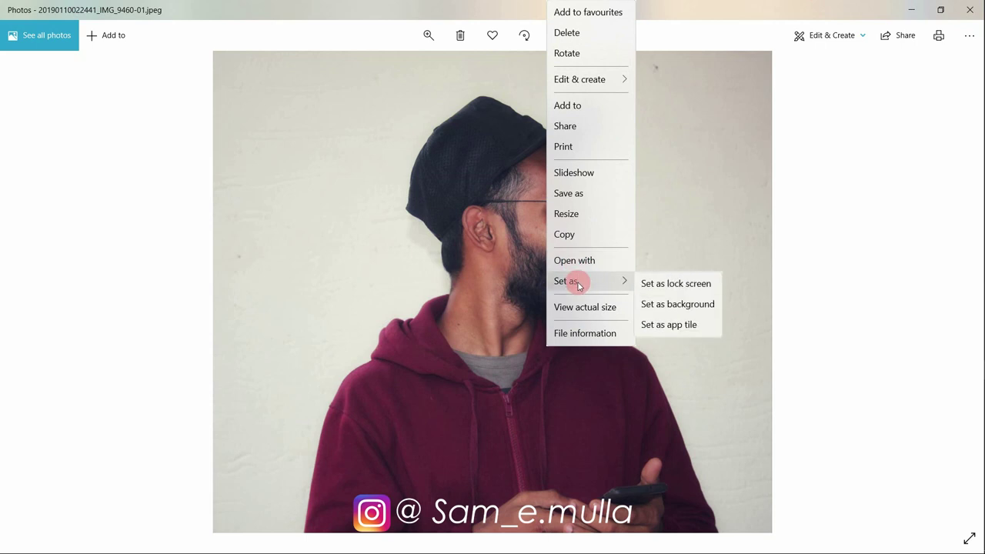
click(584, 260)
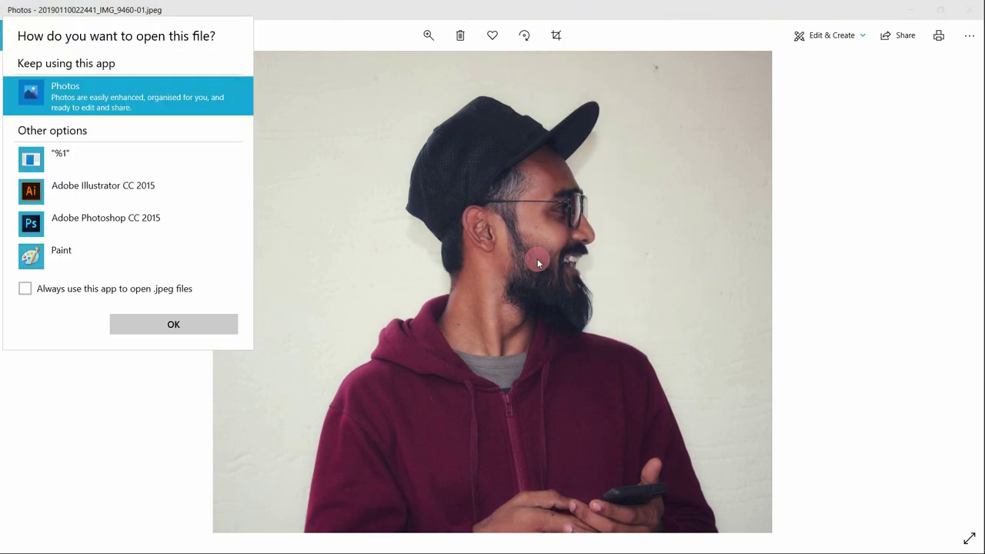
click(75, 226)
click(174, 324)
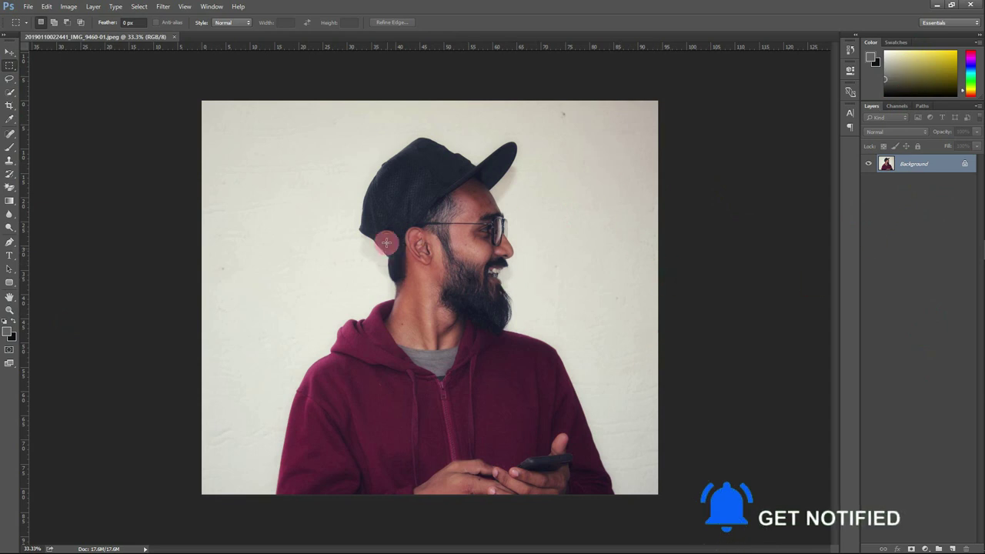
Step: Unlock the photo's Background layer so that it becomes a regular editable layer
click(967, 167)
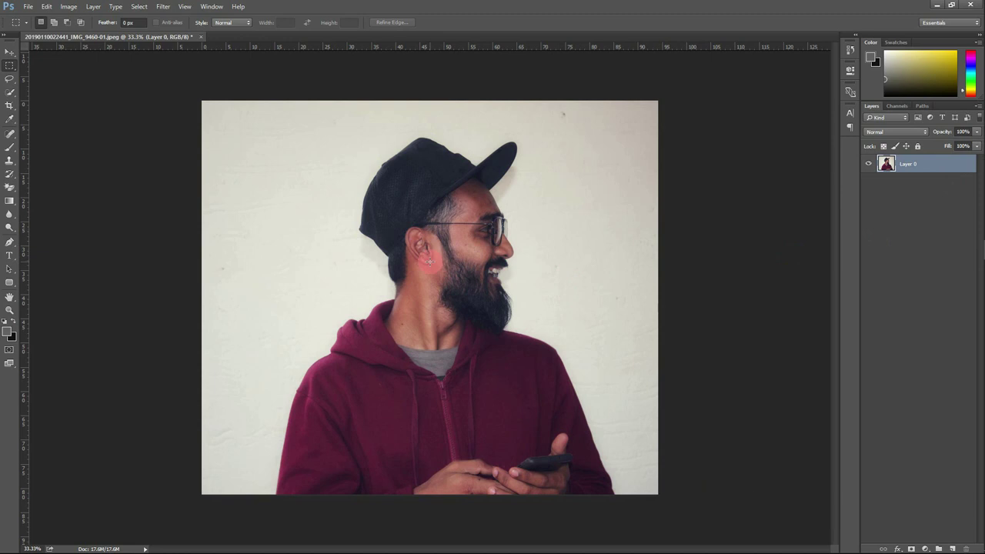
drag(428, 262, 469, 272)
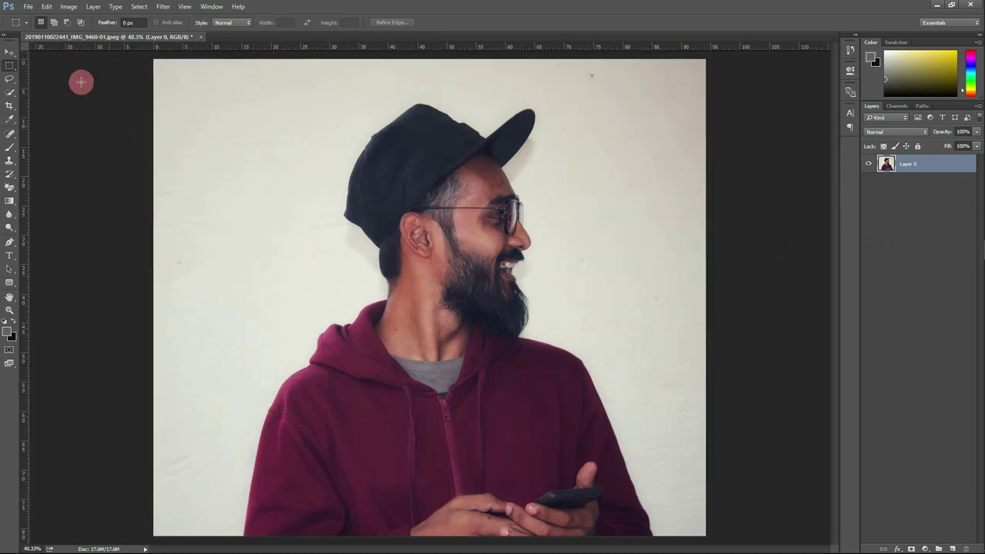
Step: Check the photo's image size in pixels without changing it
click(69, 7)
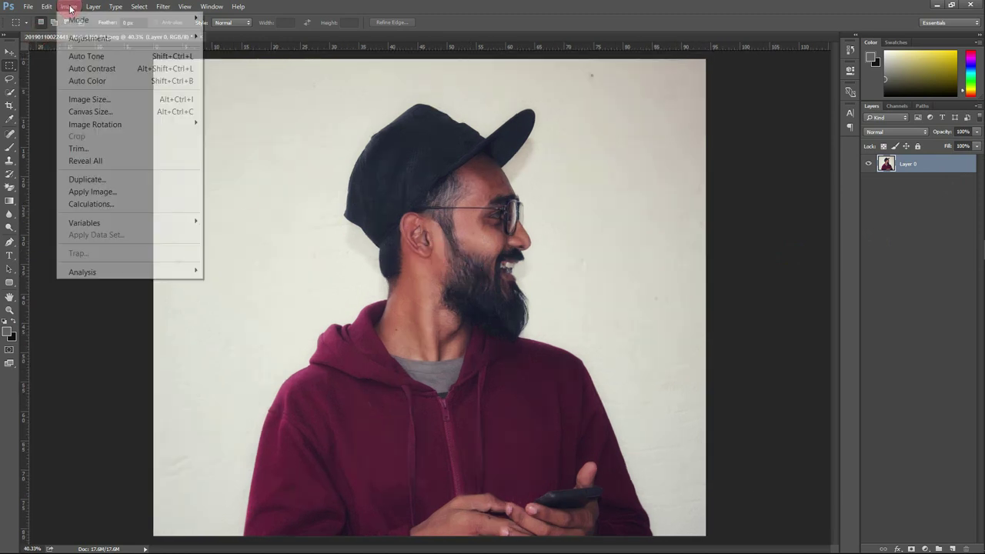
click(98, 99)
click(561, 192)
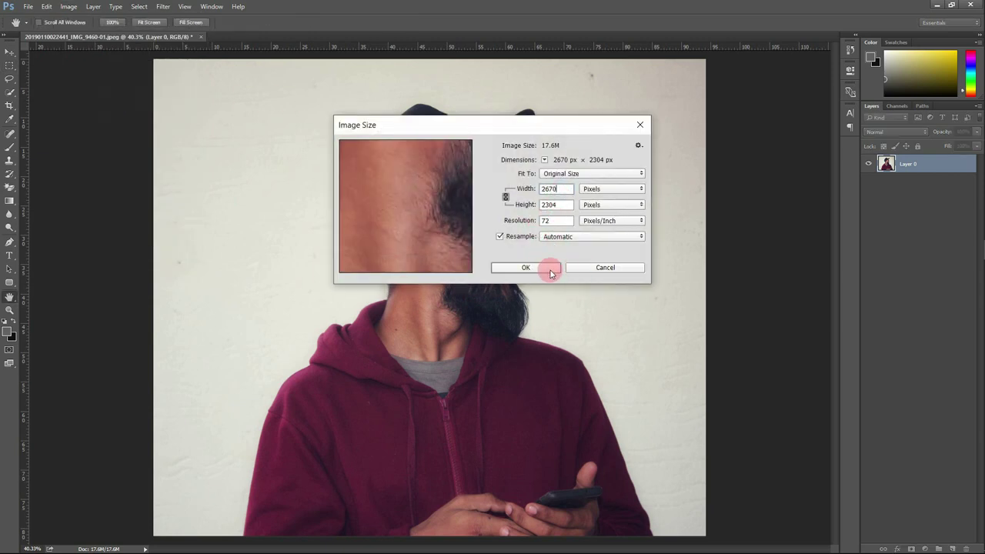
click(572, 269)
key(m)
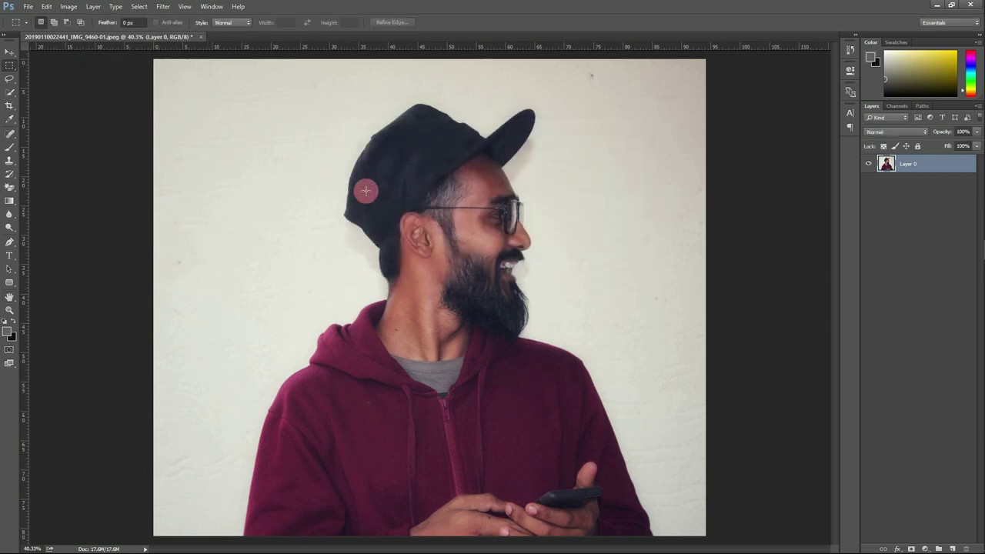
Step: Create a new document named "logo test 1", 720 by 720 pixels at 150 pixels/inch
scroll(441, 232, down, 1)
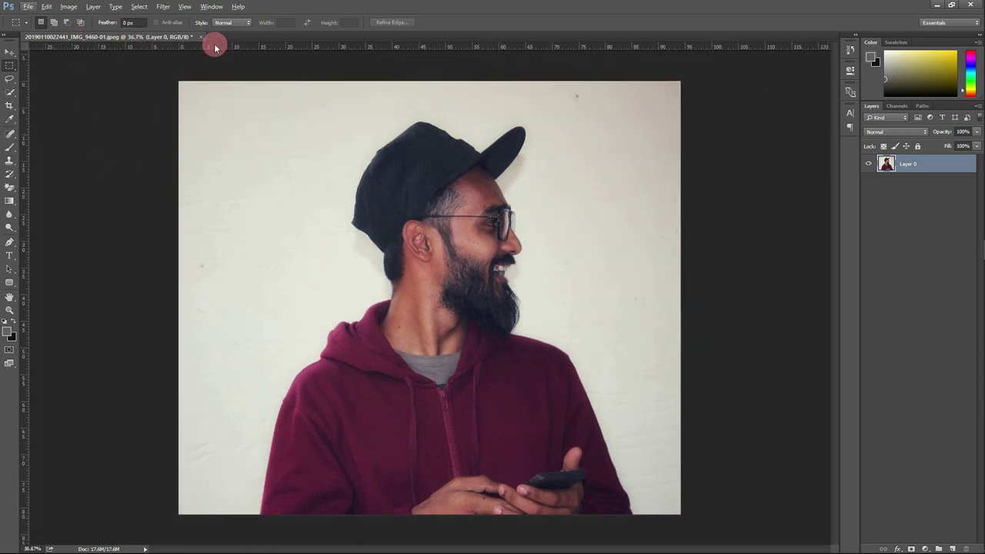
click(27, 7)
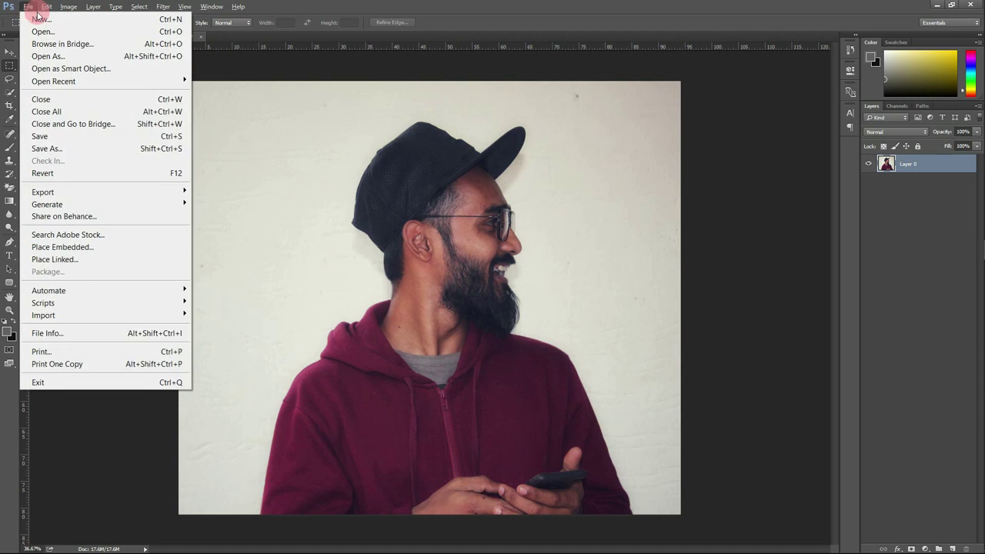
click(40, 20)
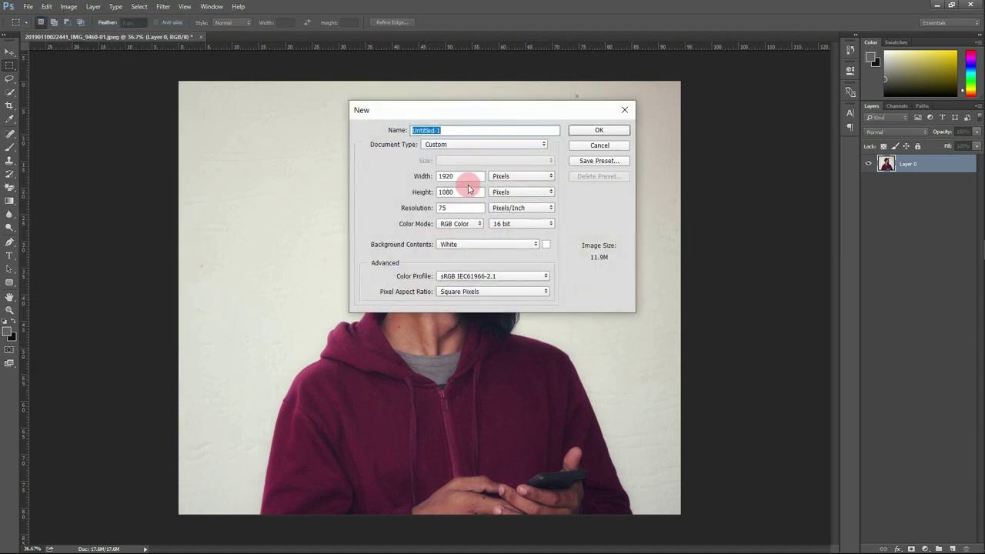
drag(452, 176, 381, 176)
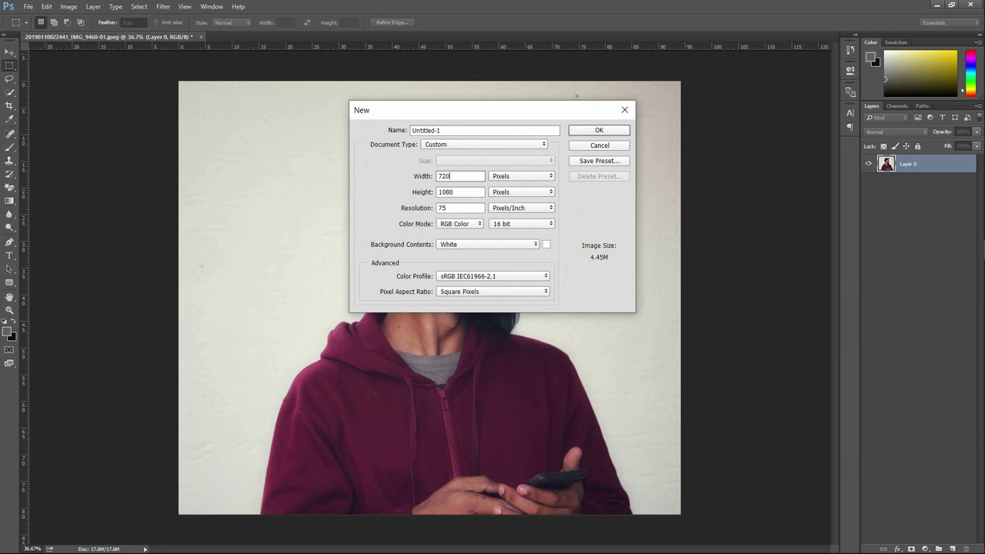
drag(451, 192, 356, 188)
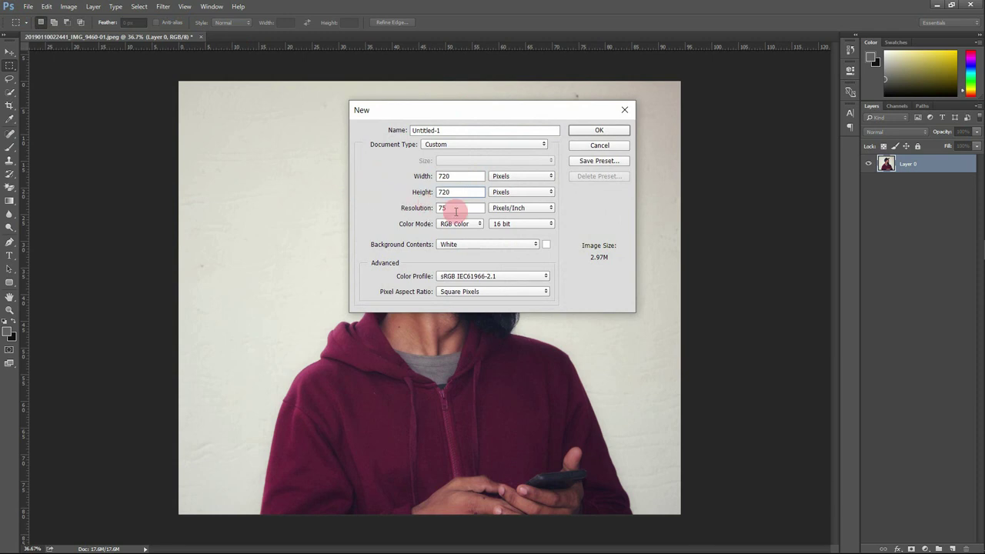
drag(456, 211, 380, 212)
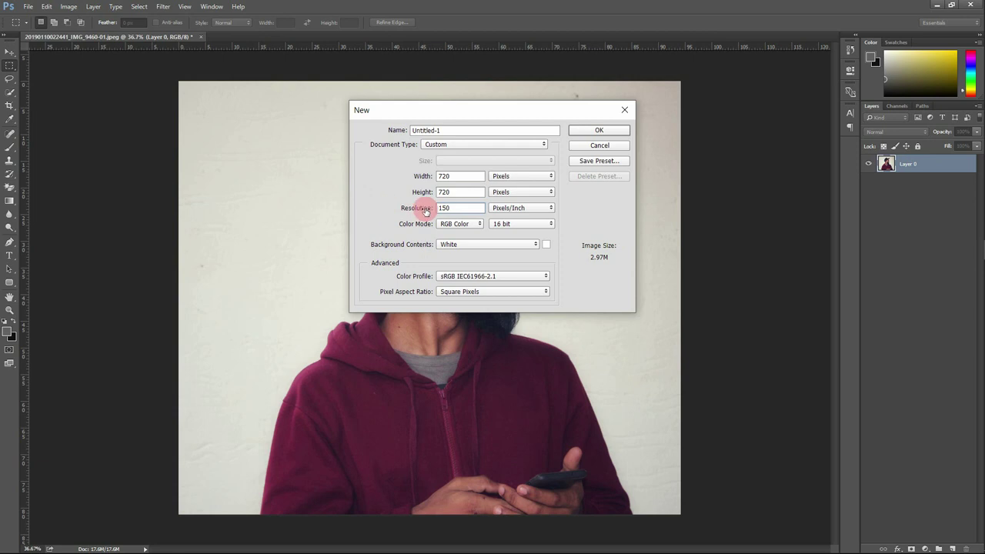
drag(452, 131, 375, 132)
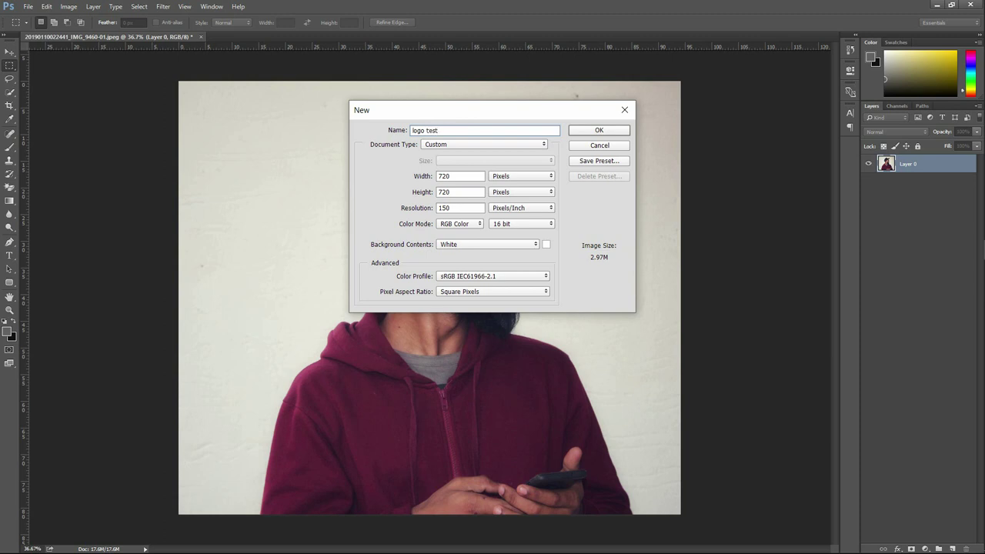
click(612, 132)
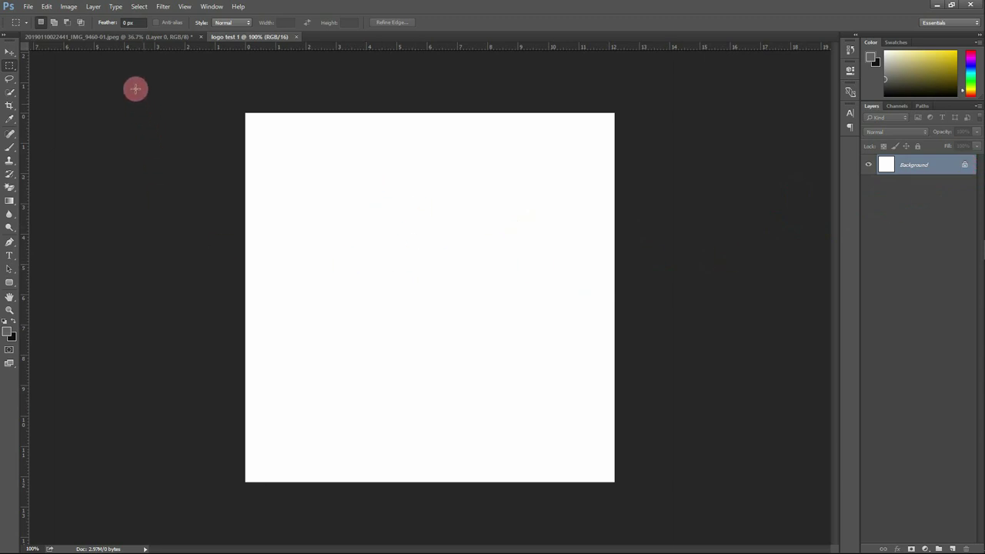
Step: Return to the portrait photo document and activate the Move tool
click(102, 39)
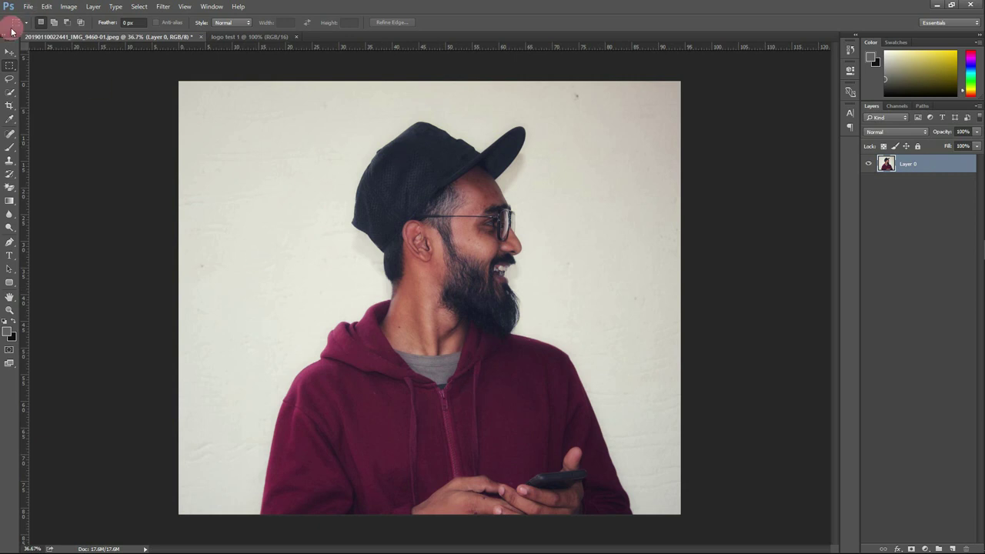
click(9, 55)
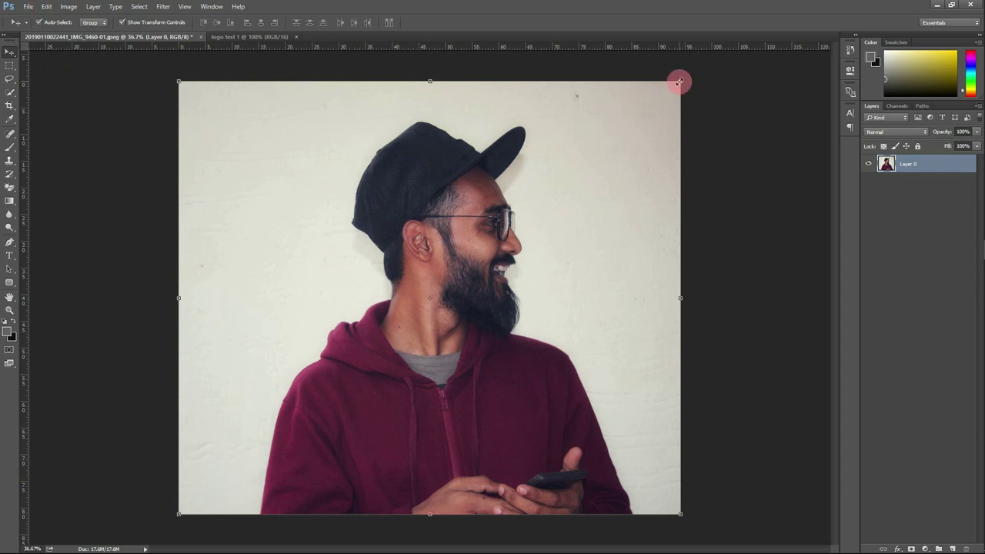
Step: Try to scale down and reposition the photo layer with a free transform
click(680, 80)
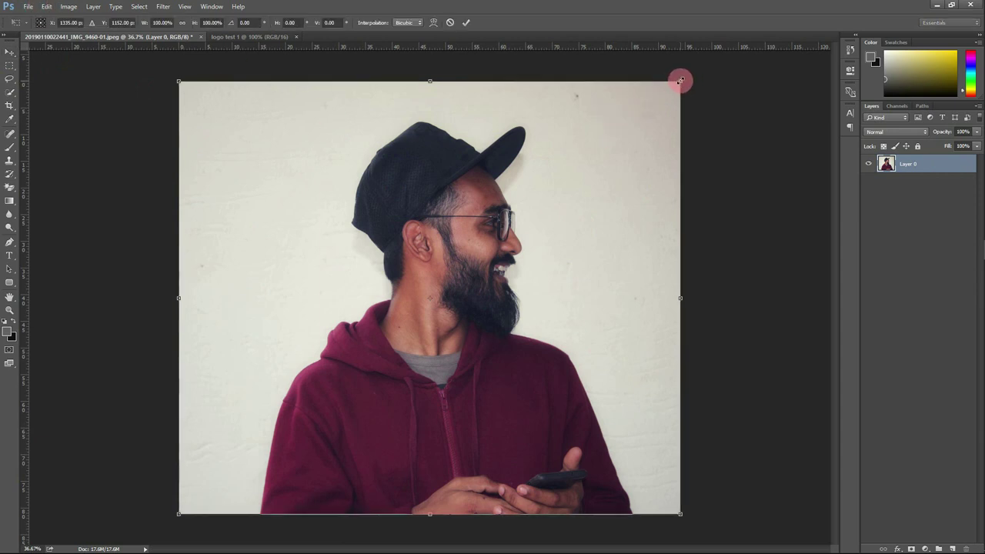
drag(680, 81, 448, 338)
drag(292, 365, 407, 228)
key(Return)
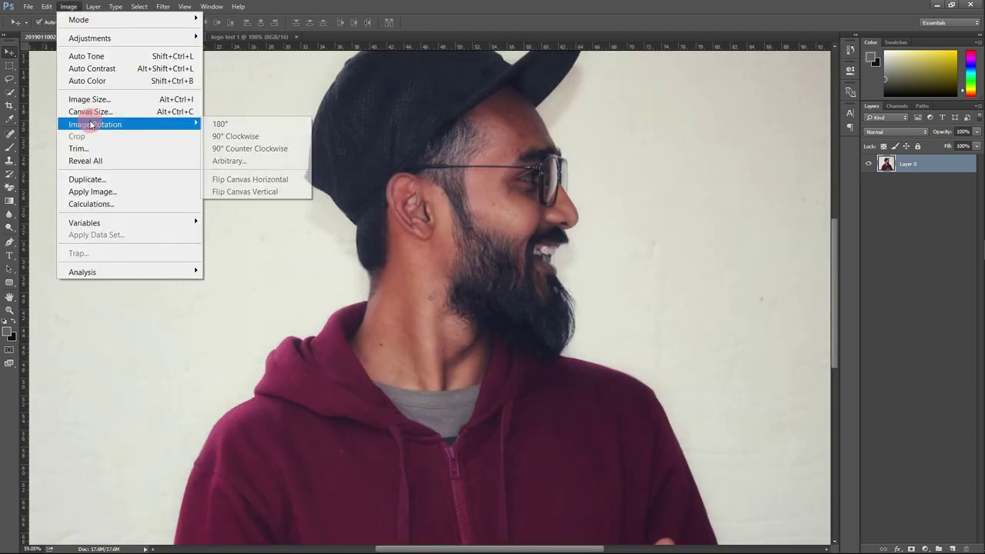
Step: Resize the photo to 800 pixels wide with proportions kept, at a resolution of 150 pixels/inch
click(91, 99)
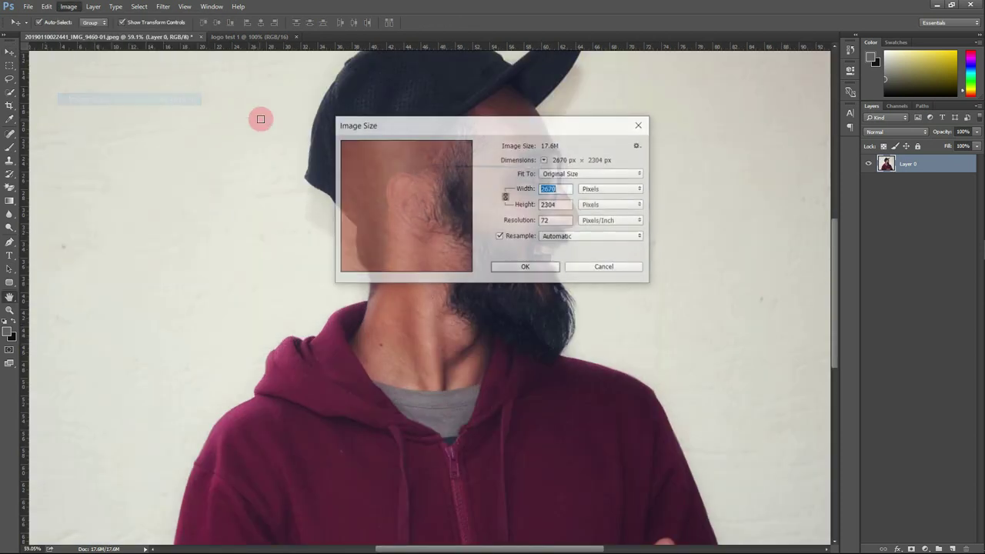
double_click(565, 220)
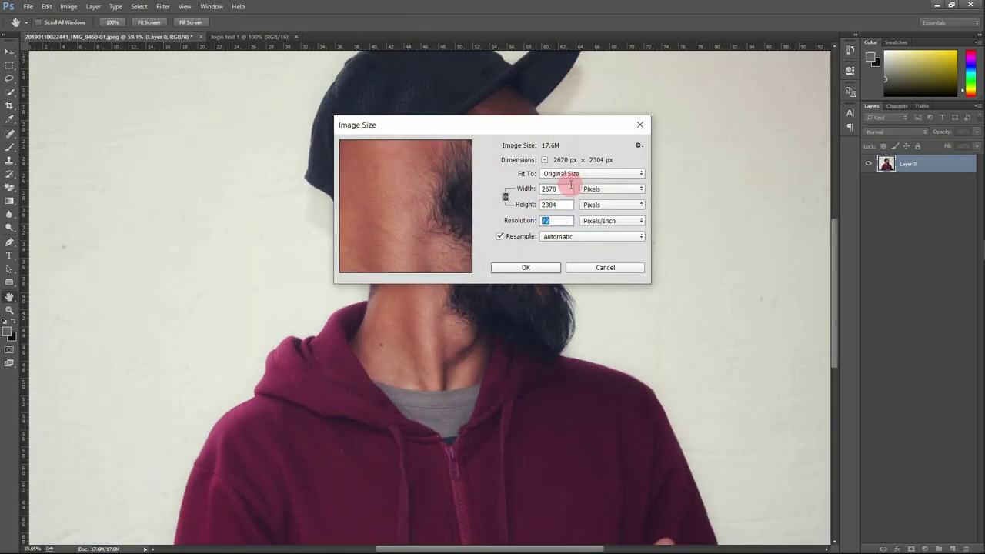
double_click(565, 220)
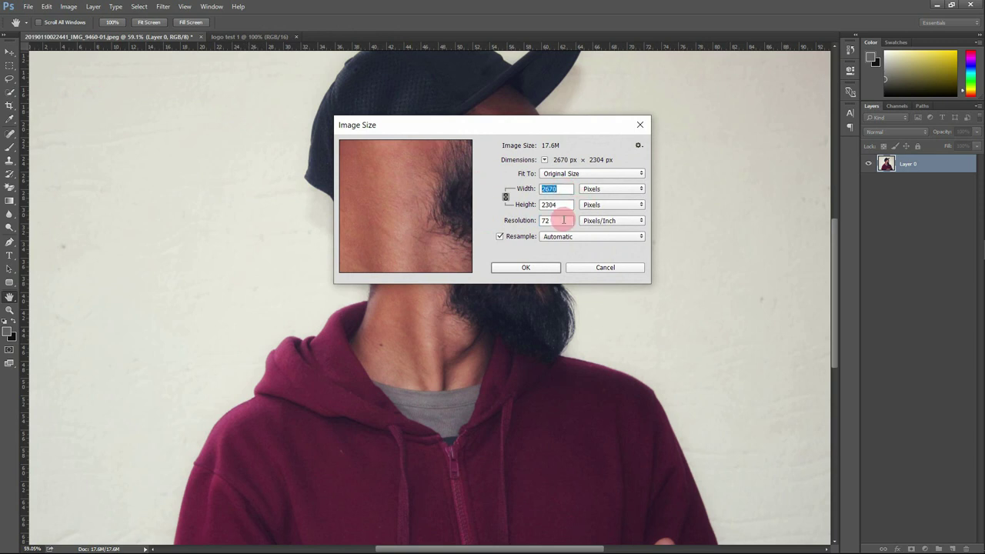
text(150)
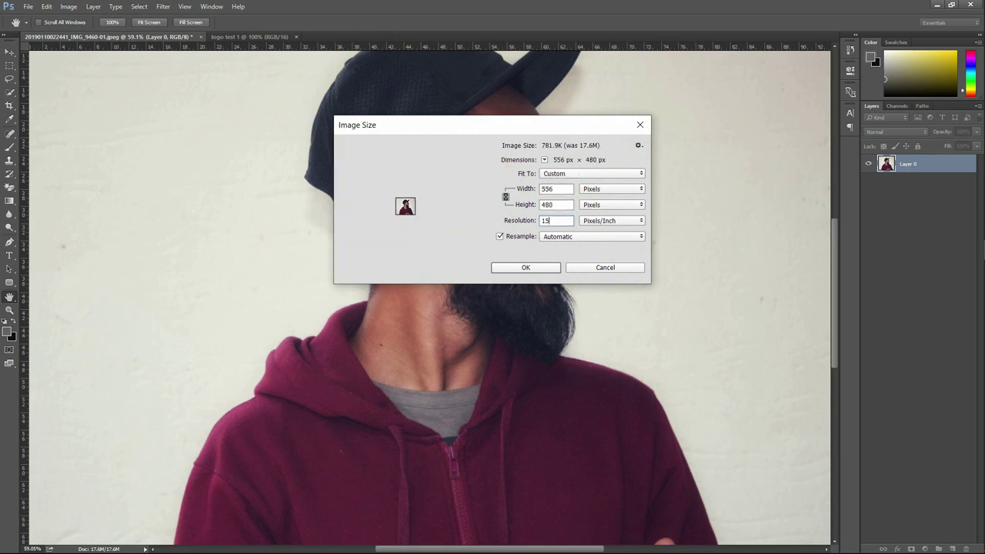
double_click(557, 188)
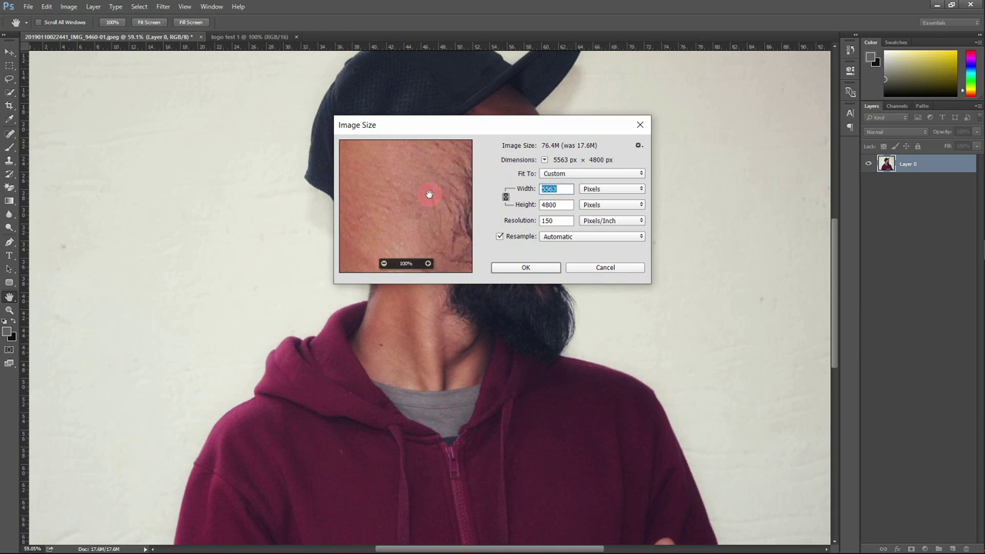
text(800)
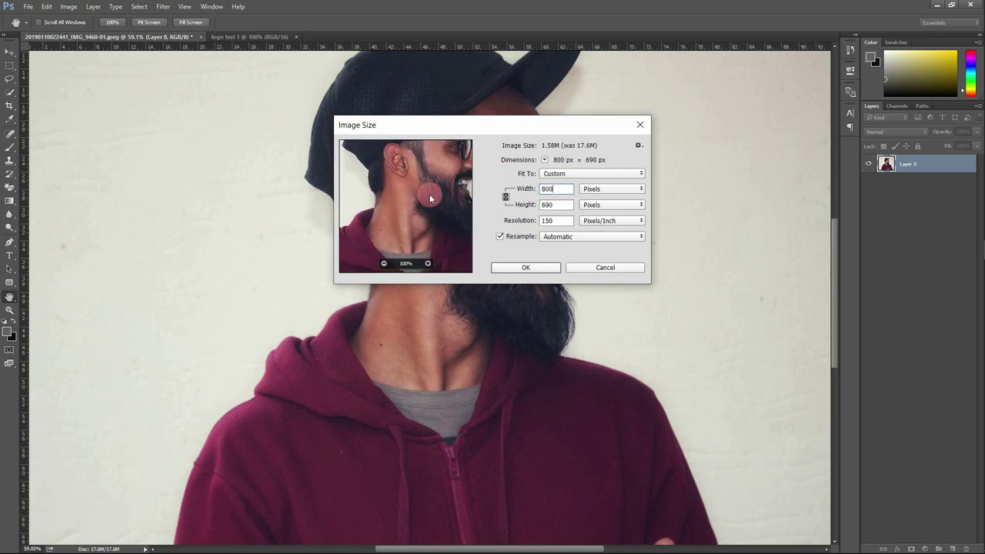
click(548, 197)
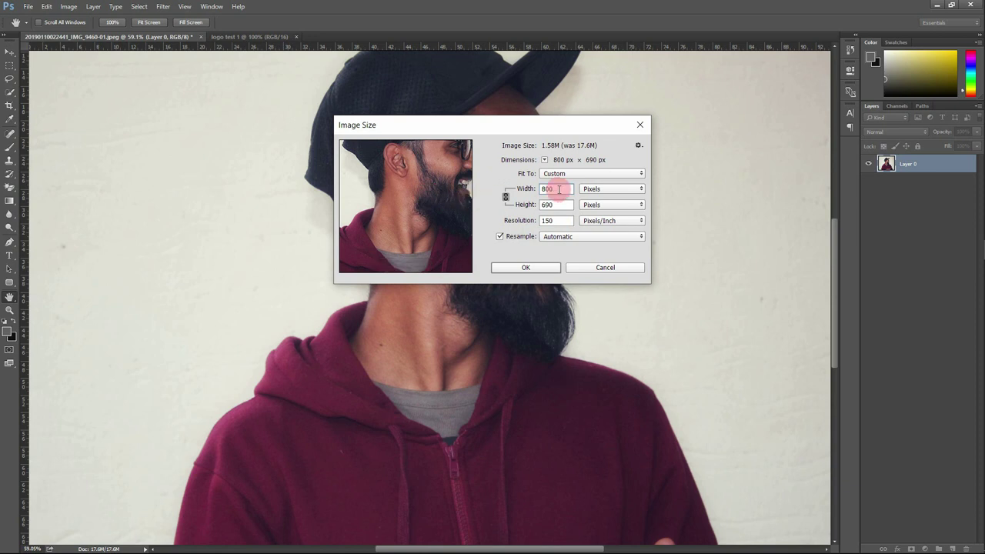
click(534, 267)
key(v)
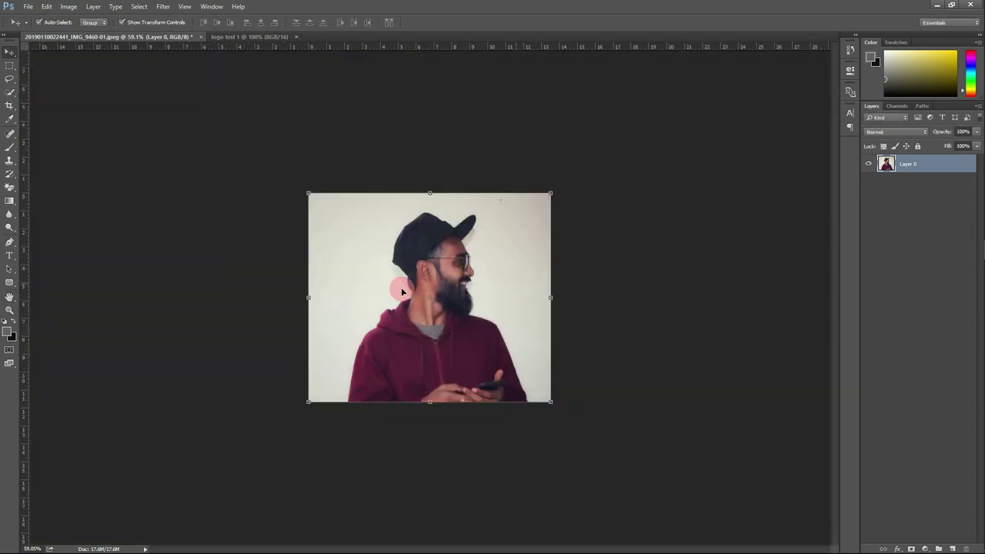
Step: Copy the photo into the "logo test 1" document and align it with the canvas's top and right edges
scroll(445, 275, up, 2)
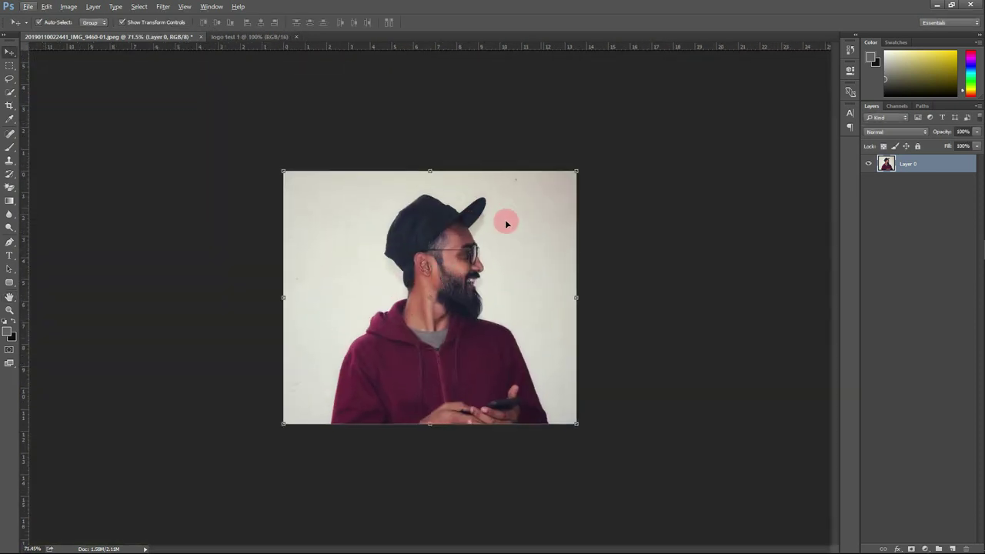
drag(453, 257, 346, 213)
drag(400, 265, 496, 265)
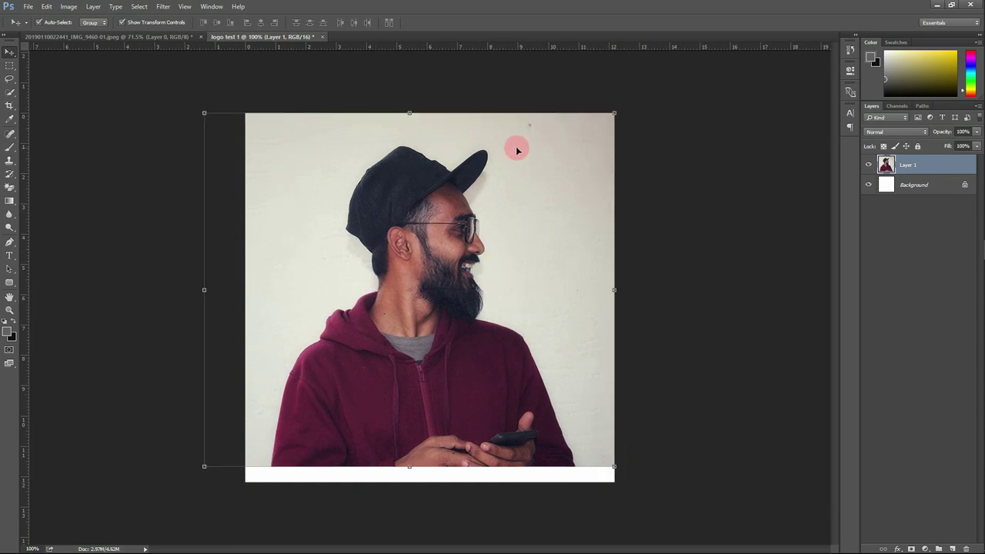
Step: Add a horizontal guide at about 8.7 cm from the canvas's upper edge
click(127, 412)
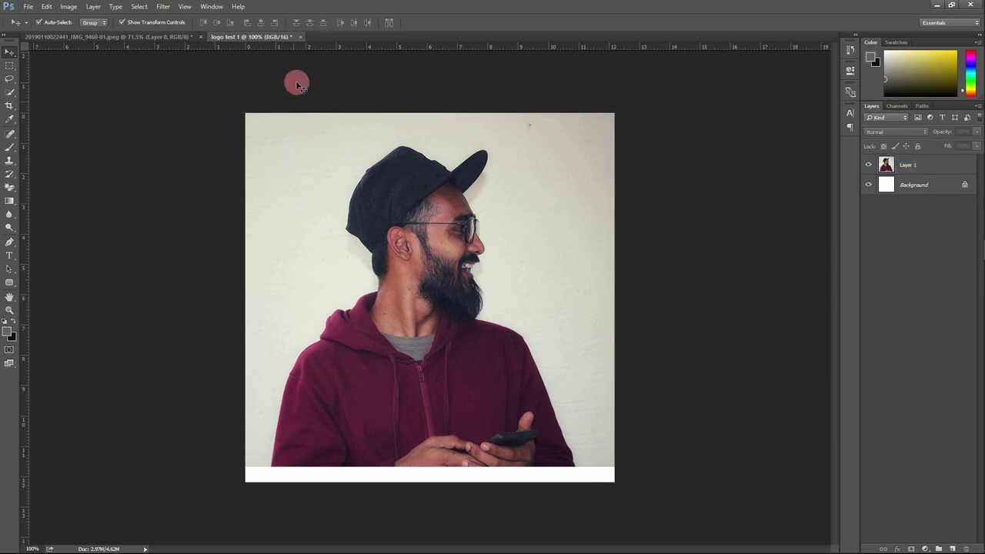
drag(327, 46, 394, 380)
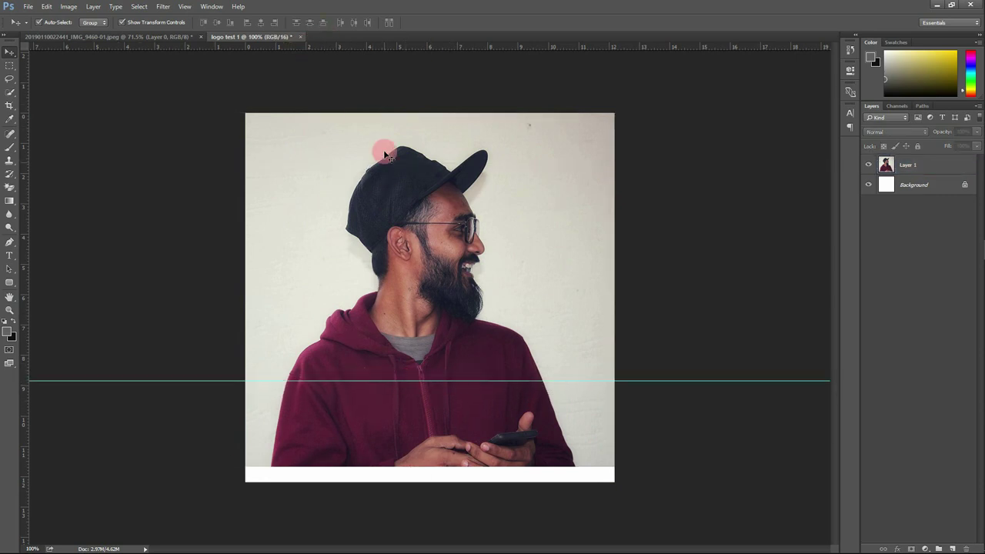
Step: Enlarge the photo layer to about 147% and reposition it so the man's head and shoulders fill the canvas
click(515, 305)
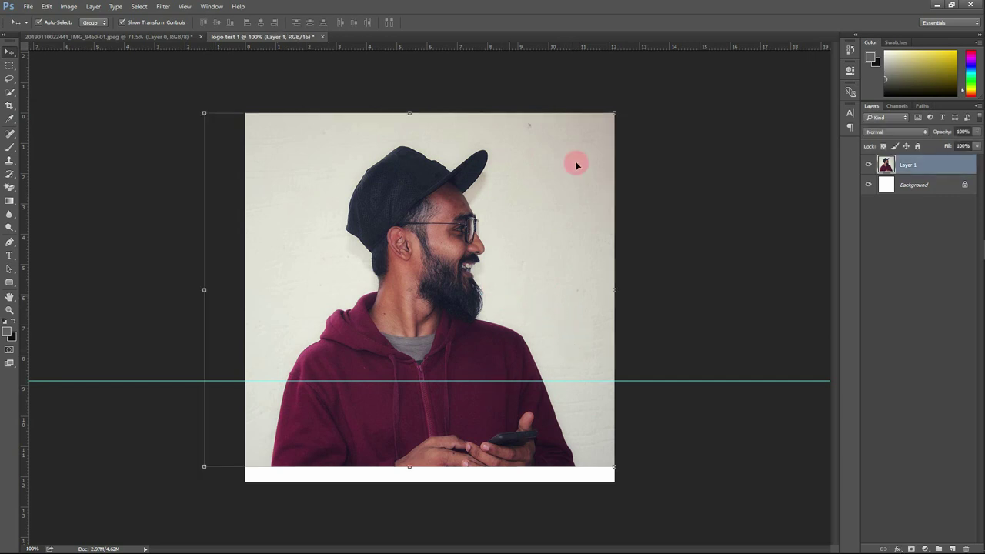
drag(611, 467, 713, 553)
drag(479, 320, 454, 321)
drag(177, 115, 147, 77)
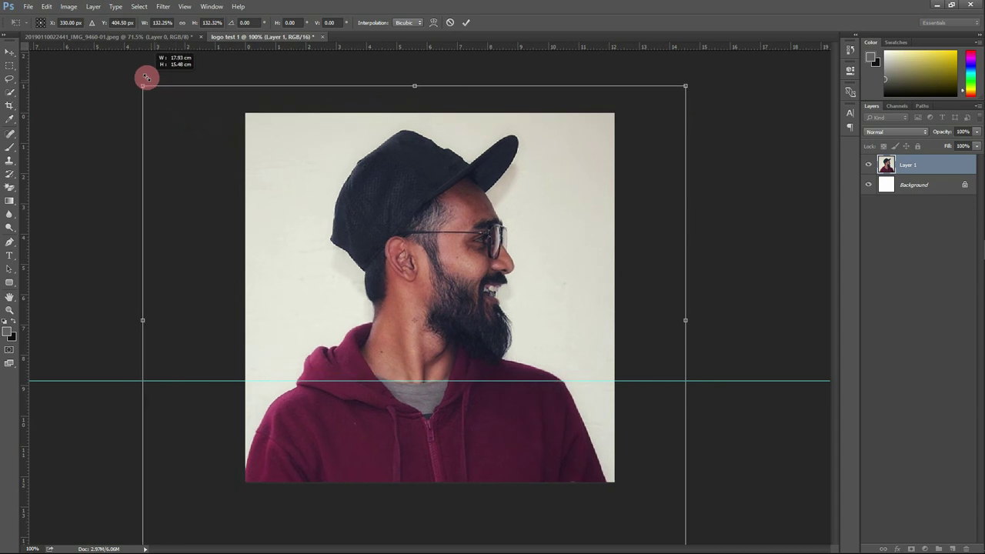
drag(417, 223, 422, 280)
drag(694, 132, 720, 93)
mouse_move(517, 251)
mouse_down()
mouse_move(490, 240)
mouse_move(502, 257)
mouse_up()
drag(716, 107, 736, 88)
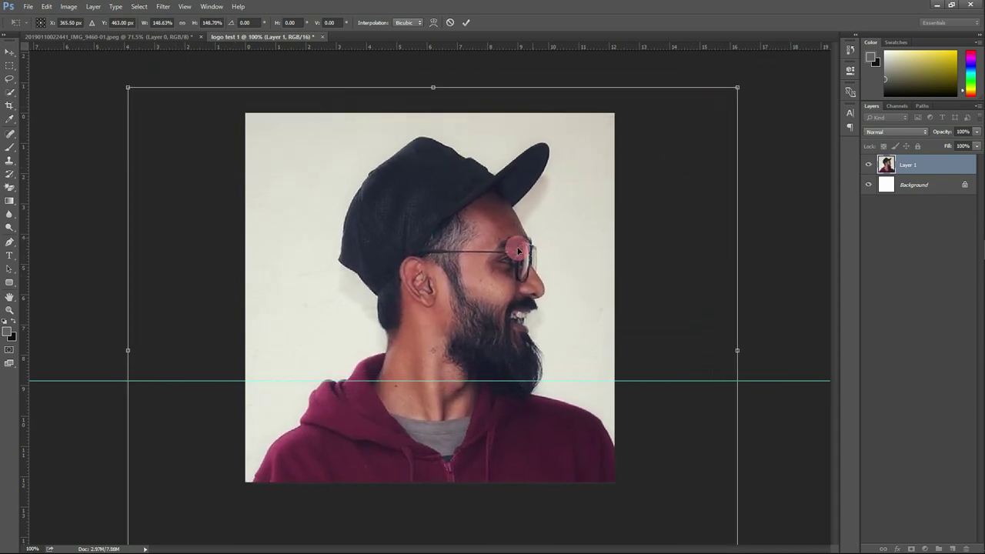
drag(518, 249, 521, 226)
double_click(472, 249)
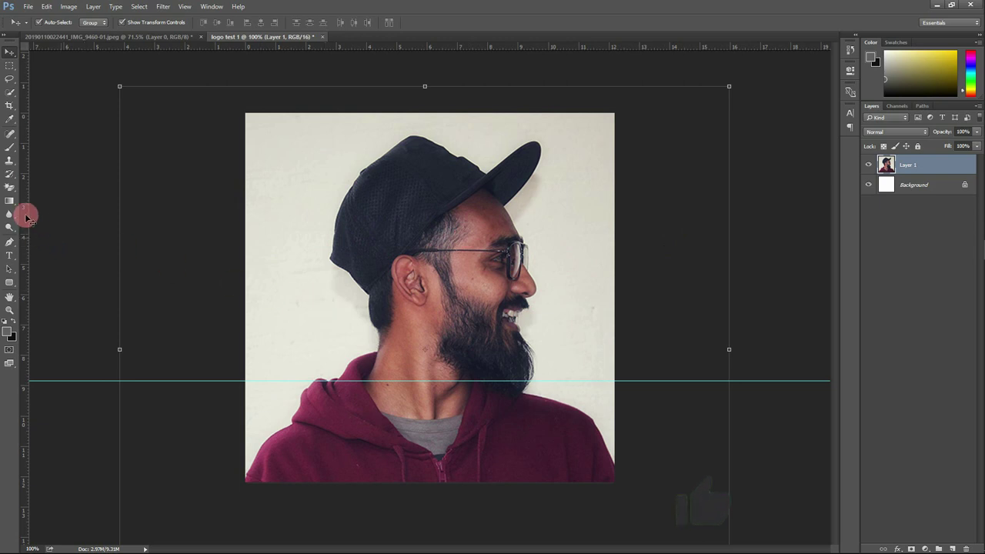
Step: Crop the photo layer to the canvas bounds, deleting the overhanging pixels, and reselect the layer with the Move tool
click(9, 104)
click(346, 214)
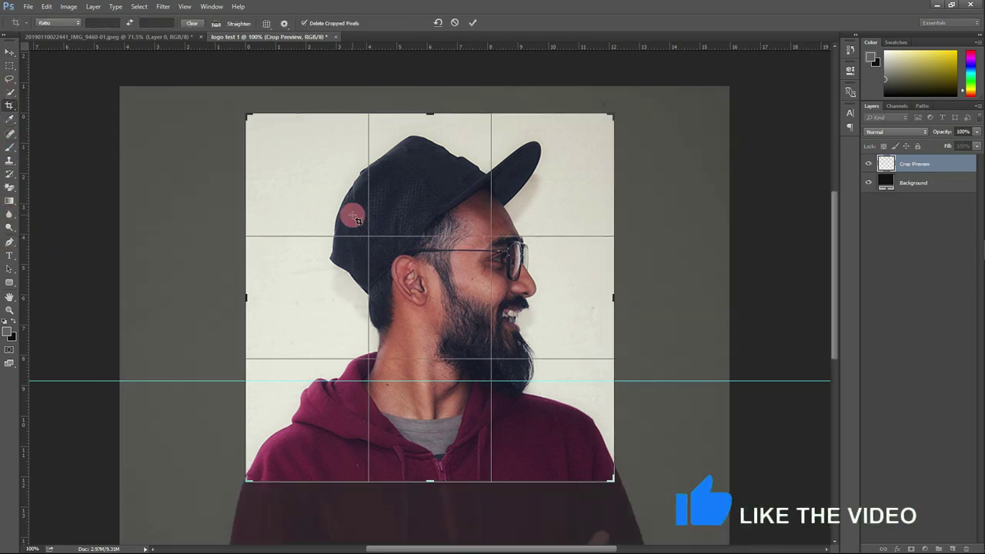
key(Return)
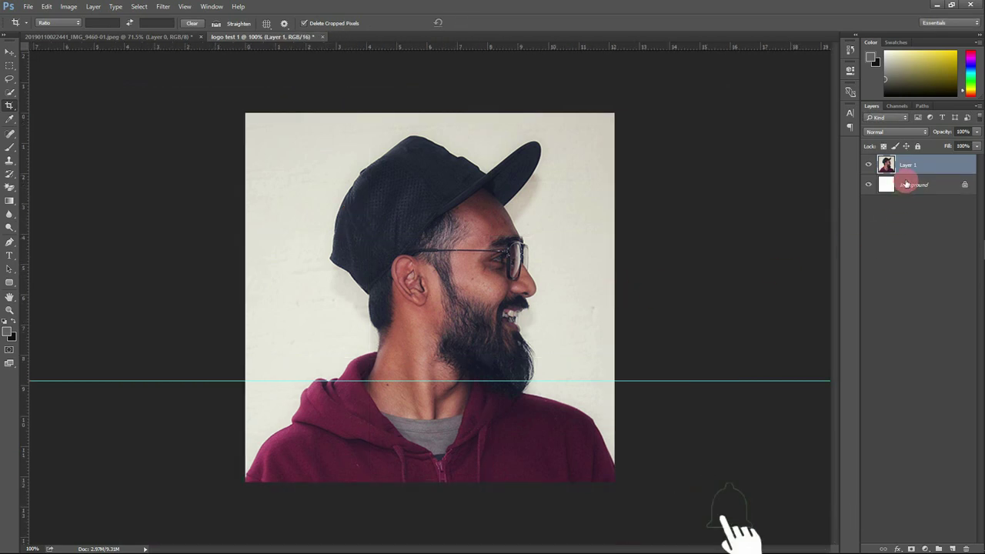
click(9, 51)
click(377, 188)
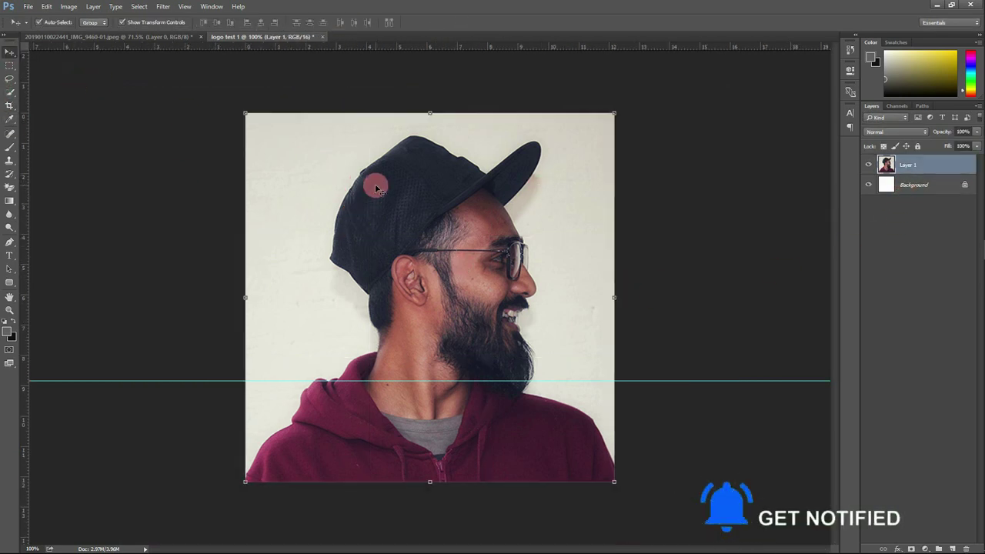
Step: Try lowering the photo layer's opacity to about 75%
click(976, 132)
drag(958, 146, 957, 146)
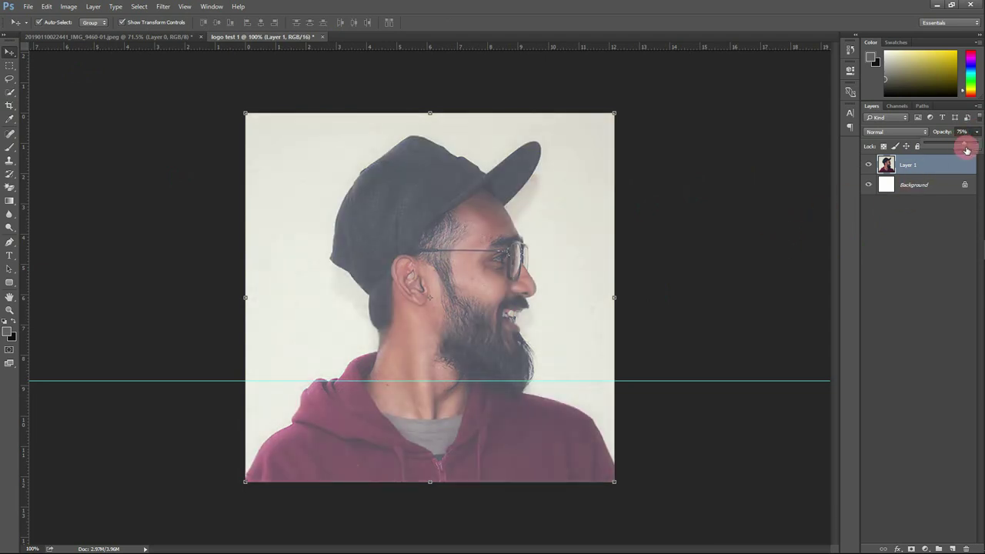
mouse_move(966, 146)
mouse_down()
mouse_move(982, 143)
mouse_move(949, 161)
mouse_up()
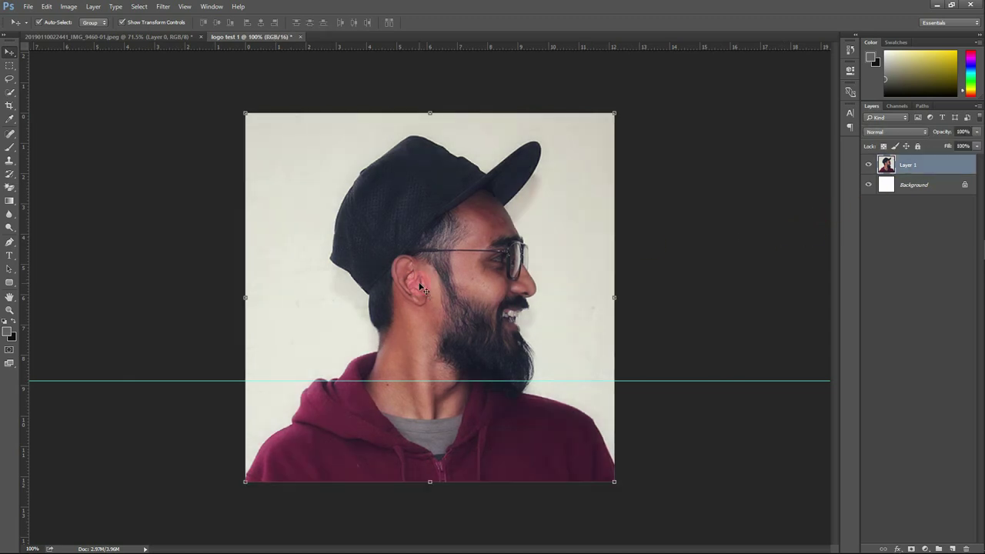
Step: Increase the photo's contrast with an RGB Curves adjustment, mapping input 77 to output 66 and input 178 to output 196
key(ctrl+m)
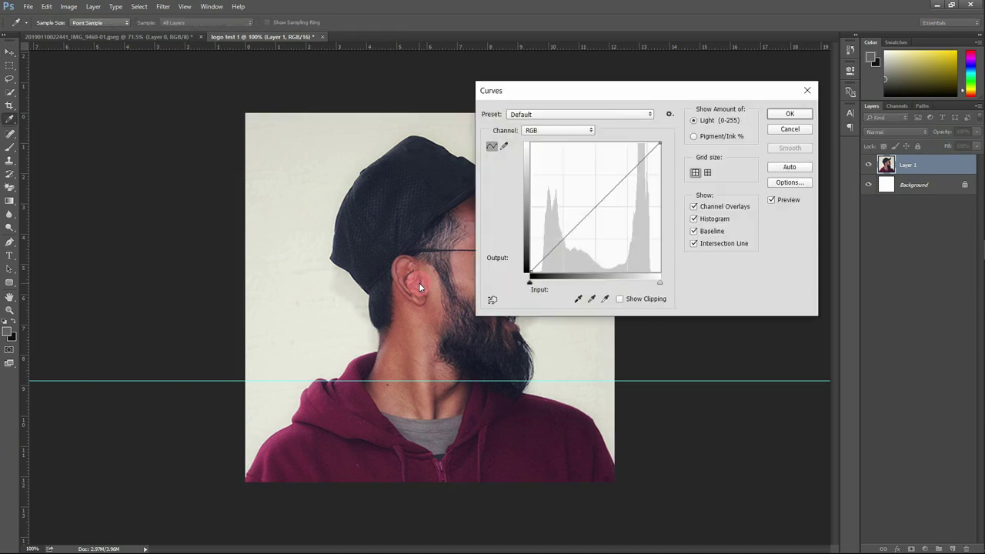
click(557, 246)
drag(624, 176, 621, 172)
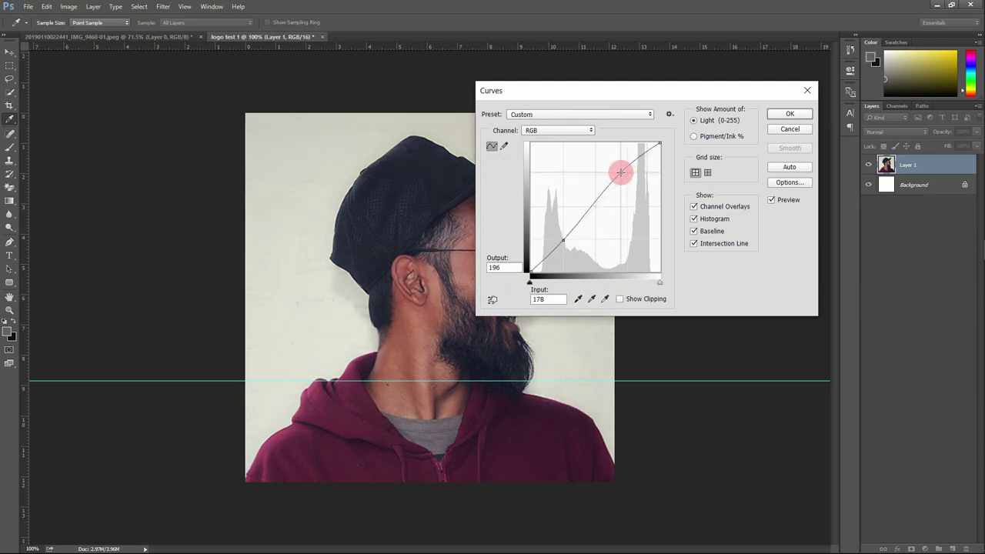
drag(564, 241, 570, 239)
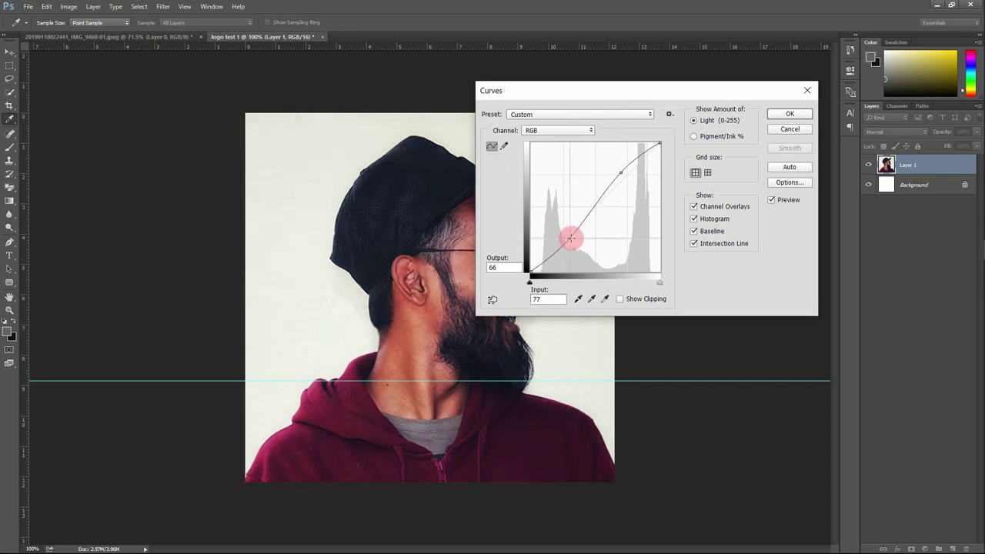
click(788, 116)
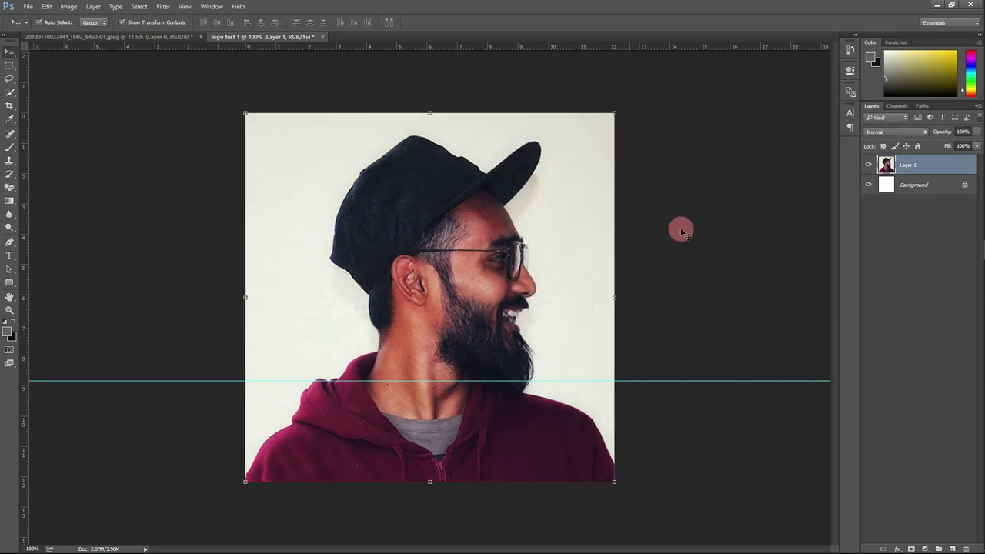
click(777, 224)
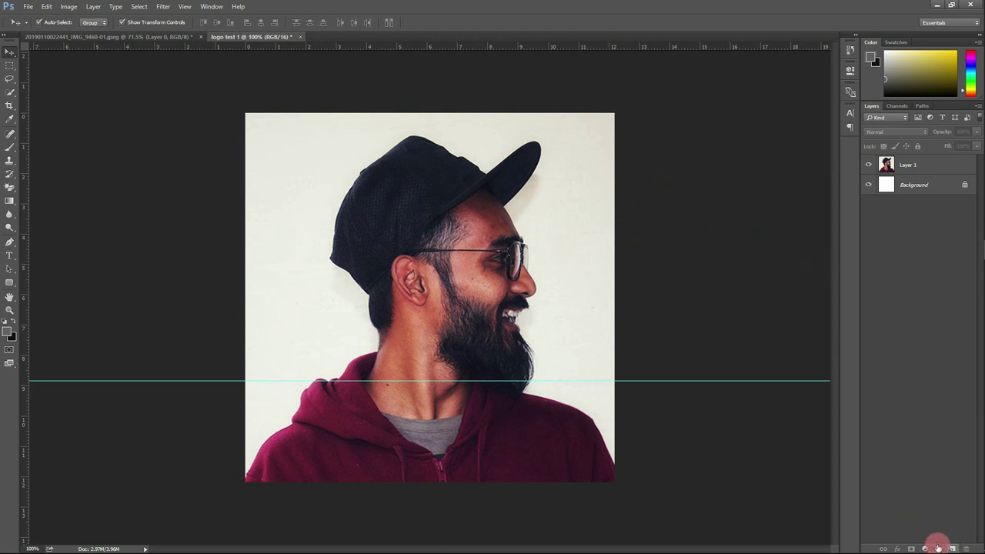
Step: Rename the photo layer "orignal"
click(918, 167)
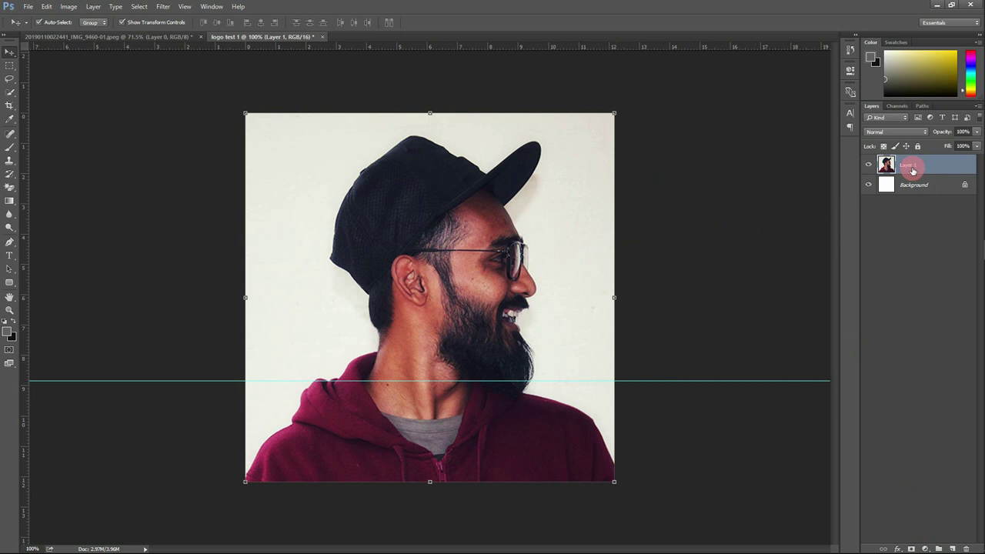
text(origin)
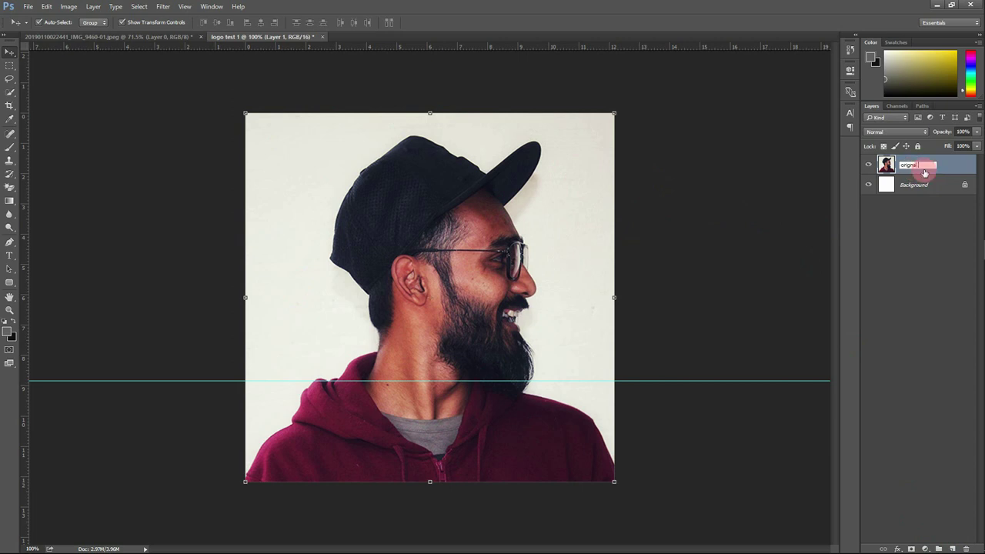
text(al)
click(931, 198)
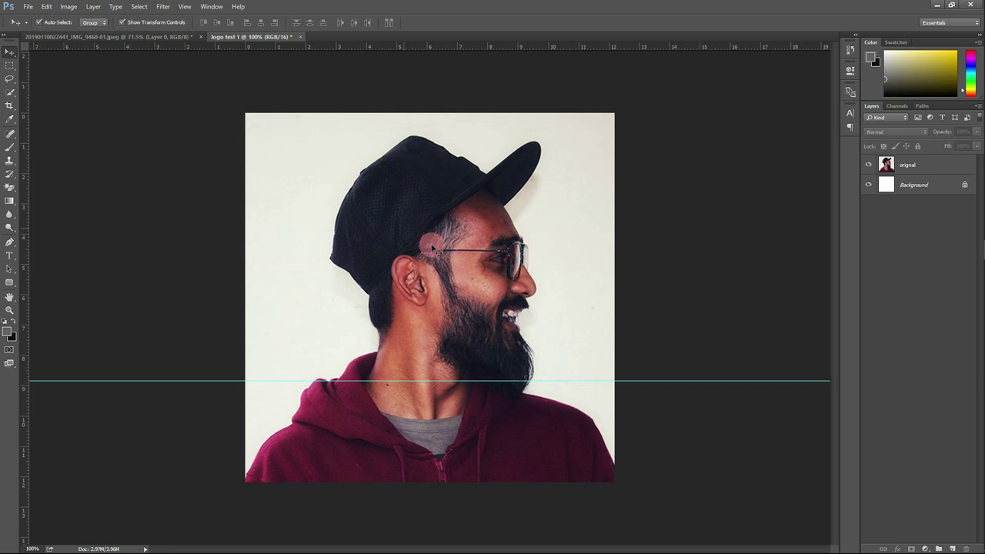
Step: Add a new empty layer and place the photo layer above it
click(953, 548)
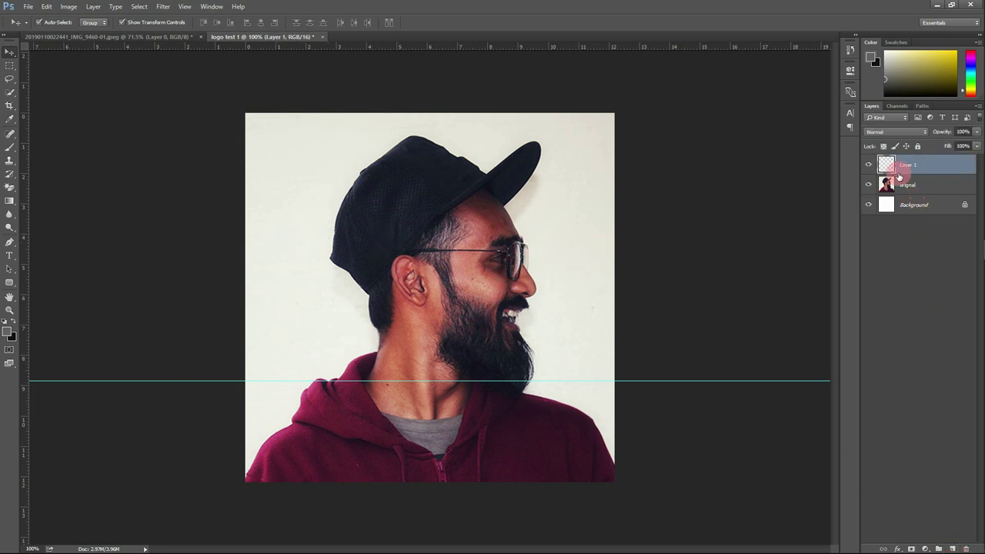
drag(931, 182, 929, 158)
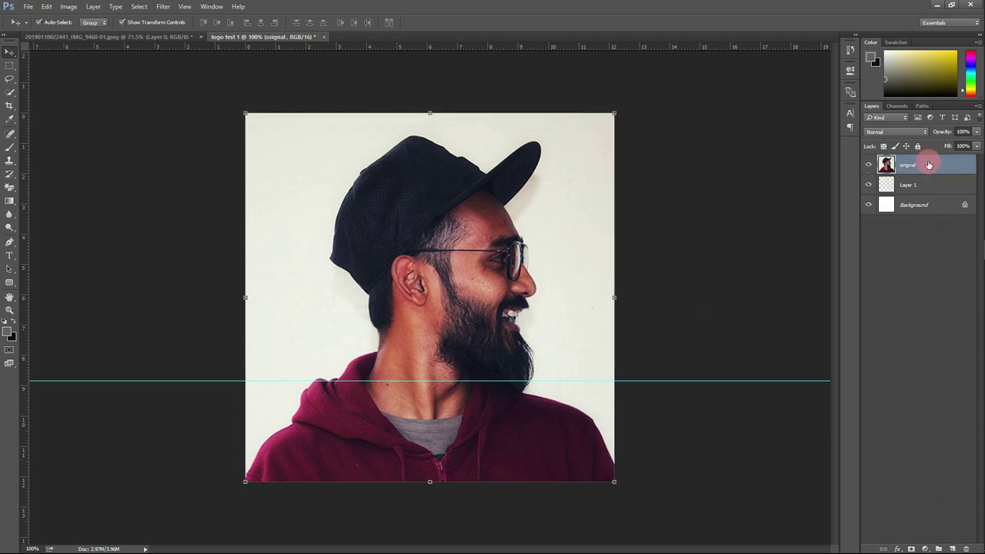
click(726, 266)
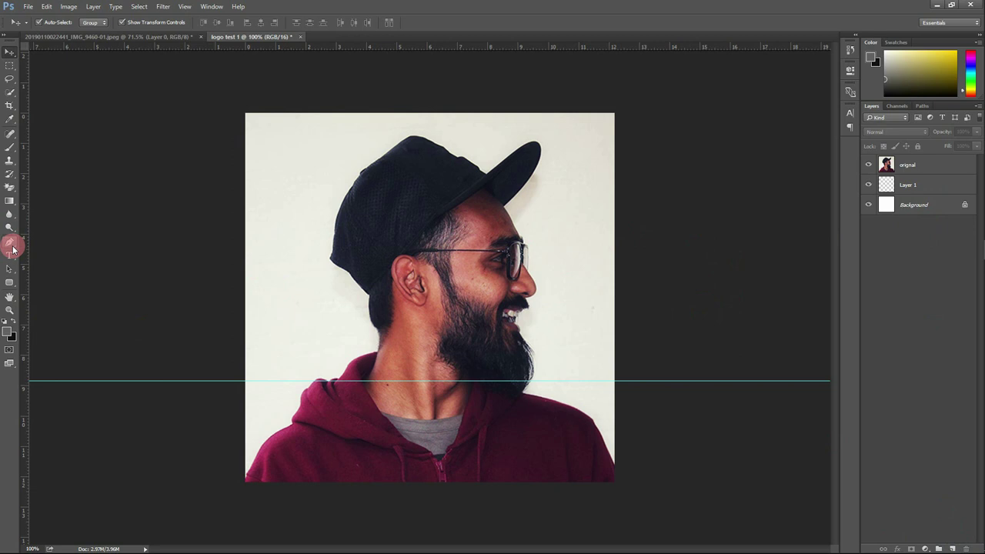
Step: Draw a closed Pen path about 208 by 153 px along the cap brim's upper edge and convert it to a selection
click(10, 243)
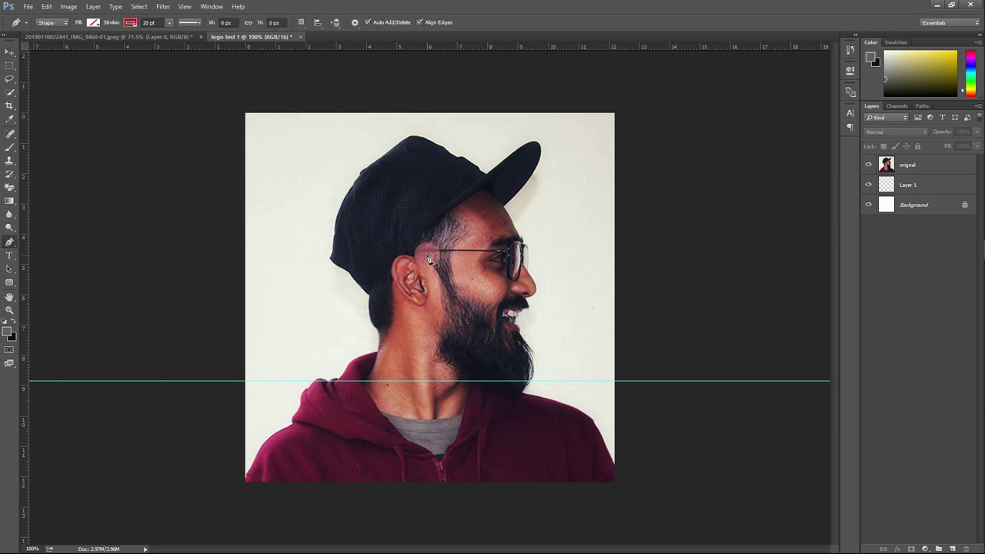
drag(446, 225, 592, 141)
scroll(387, 245, up, 2)
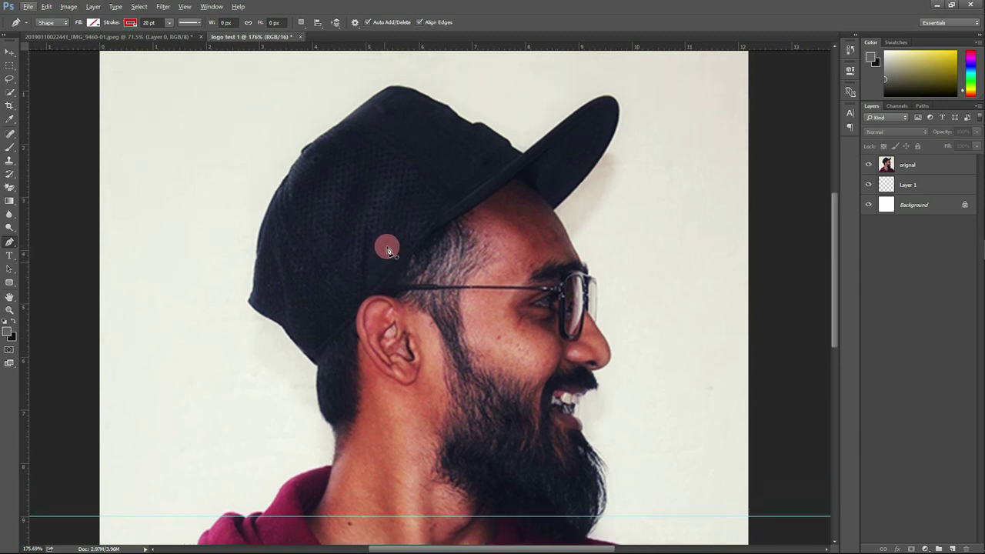
click(432, 245)
drag(529, 175, 563, 145)
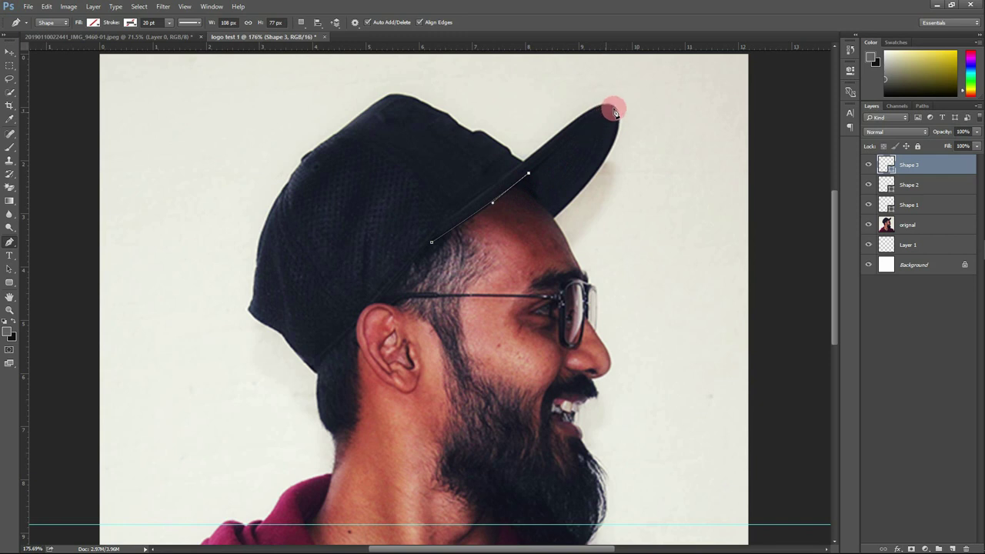
drag(613, 114, 642, 107)
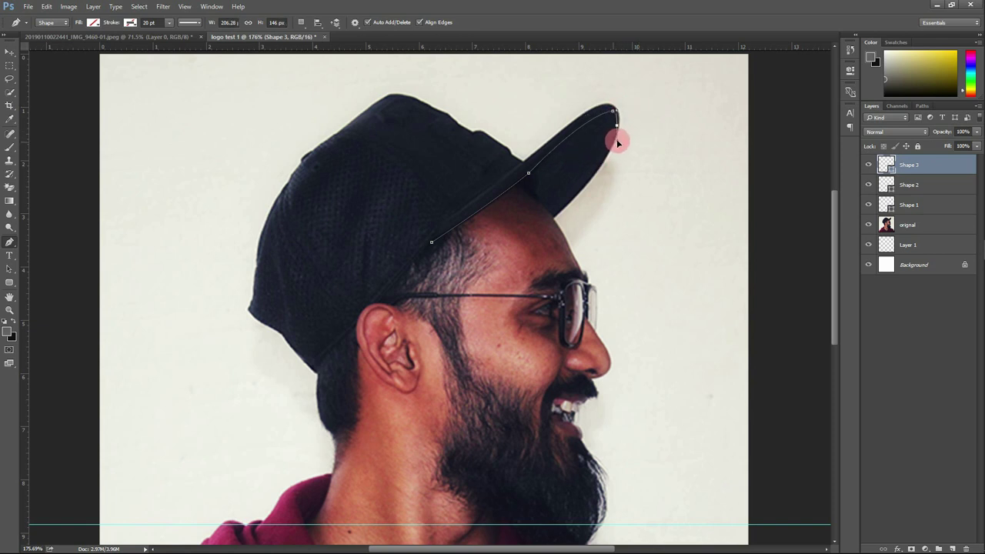
drag(615, 145, 618, 135)
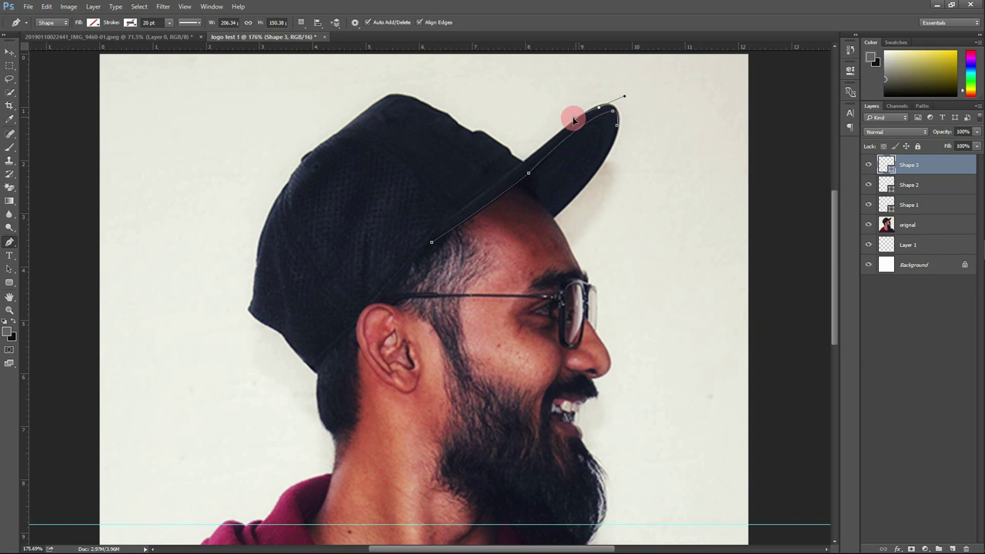
drag(431, 242, 463, 268)
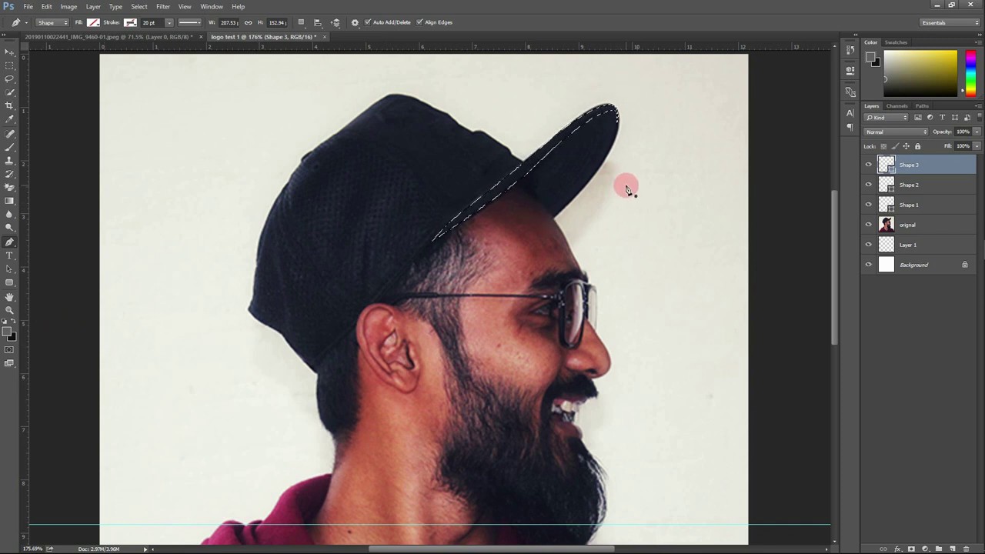
Step: Set the foreground color to black (000000) and fill the brim selection on Layer 1 with the Paint Bucket
click(907, 243)
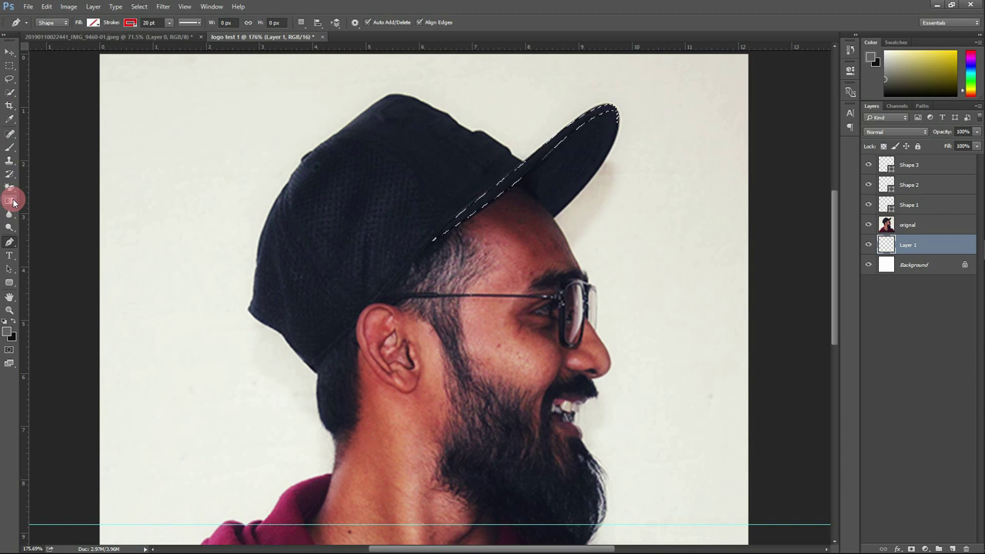
mouse_move(10, 202)
mouse_down()
mouse_move(46, 202)
mouse_move(50, 212)
mouse_up()
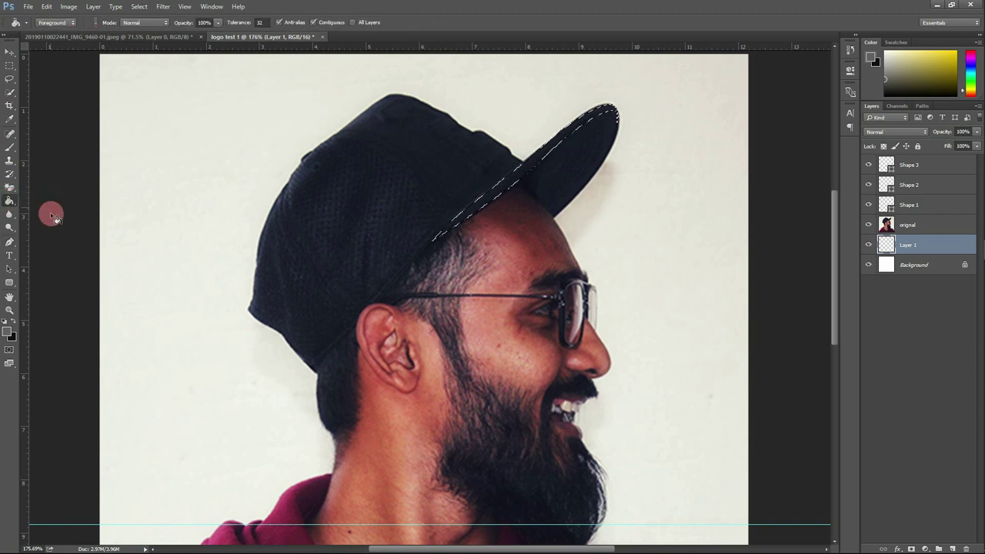
click(10, 336)
drag(627, 219, 607, 269)
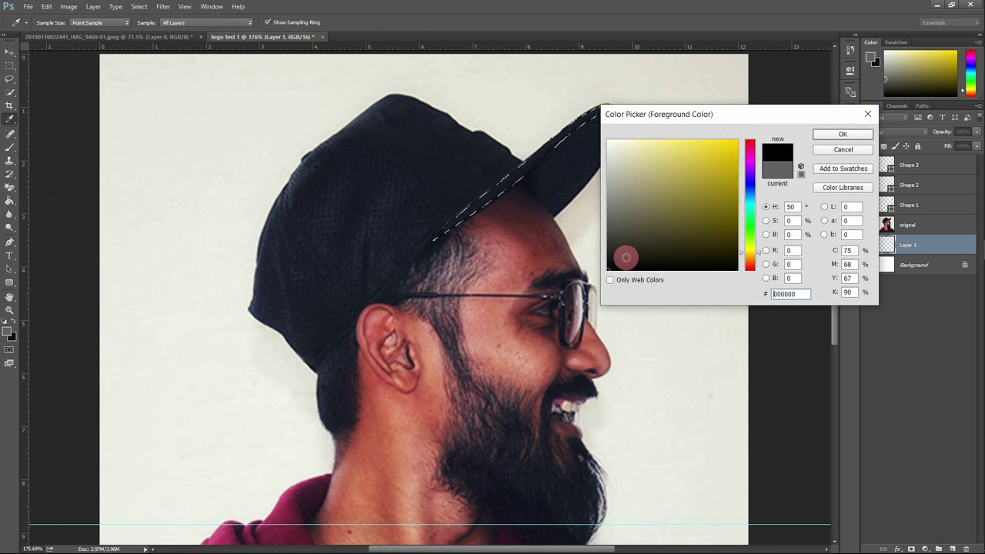
click(841, 135)
click(533, 194)
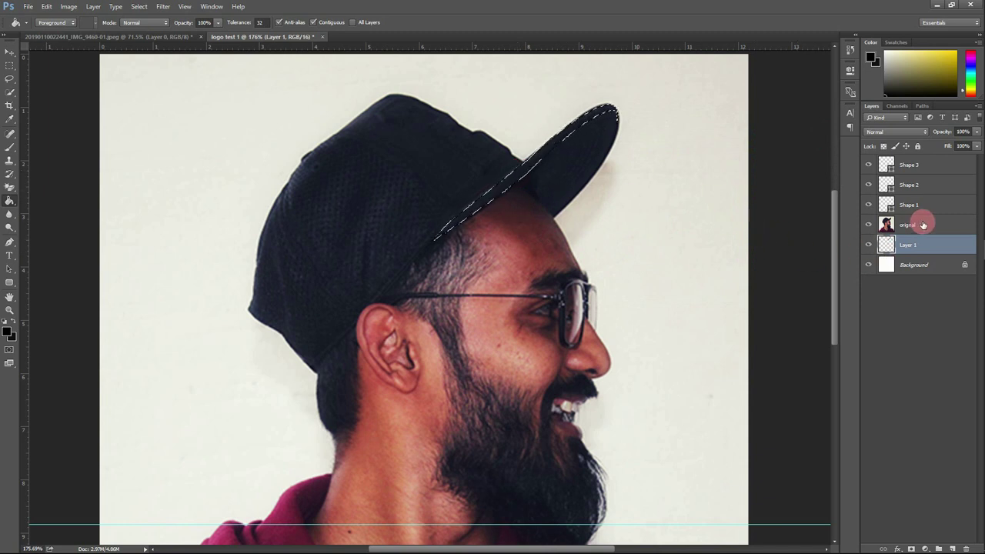
Step: Move the photo layer beneath Layer 1 with the selection cleared, and hide the photo layer
drag(923, 225, 908, 270)
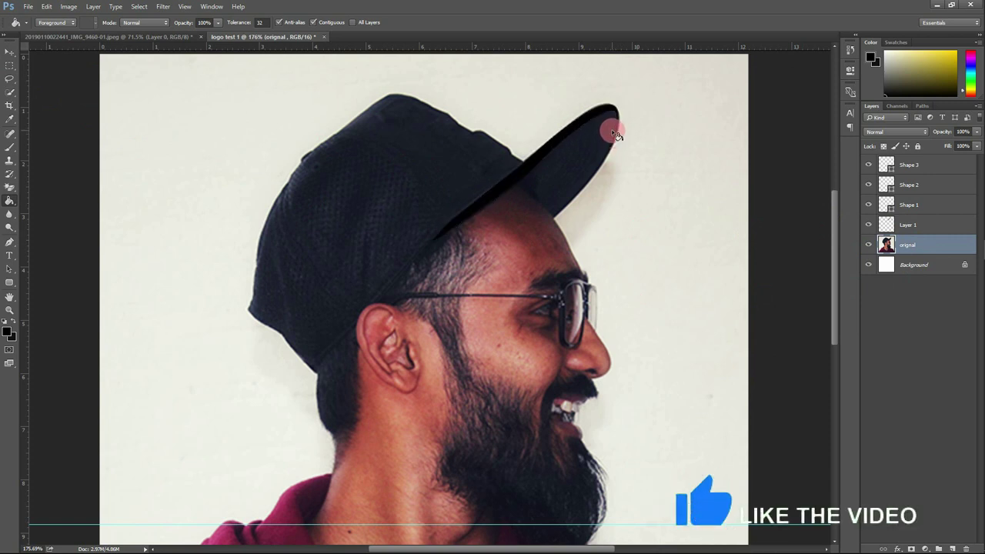
click(9, 53)
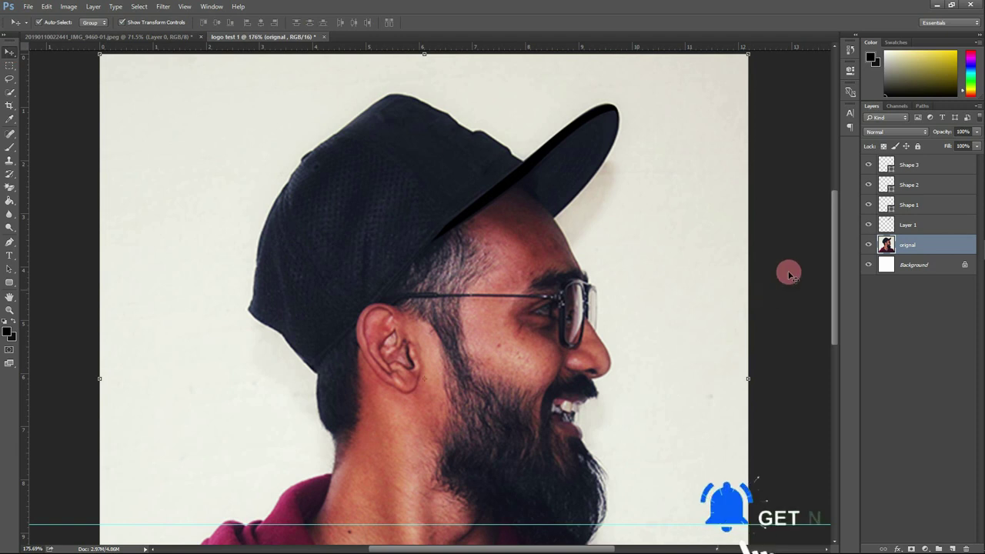
click(868, 245)
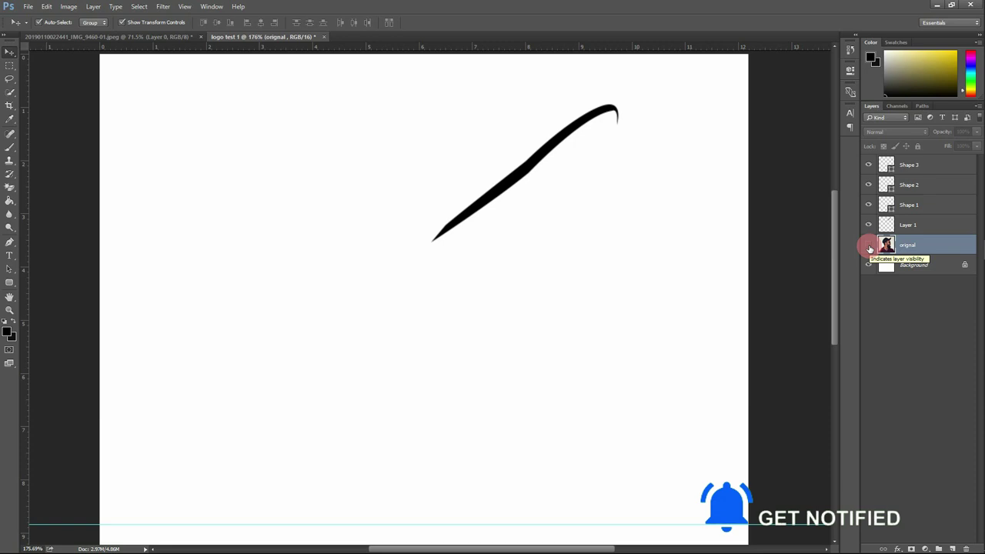
Step: Show the orignal photo layer again beneath the filled brim shape
click(869, 246)
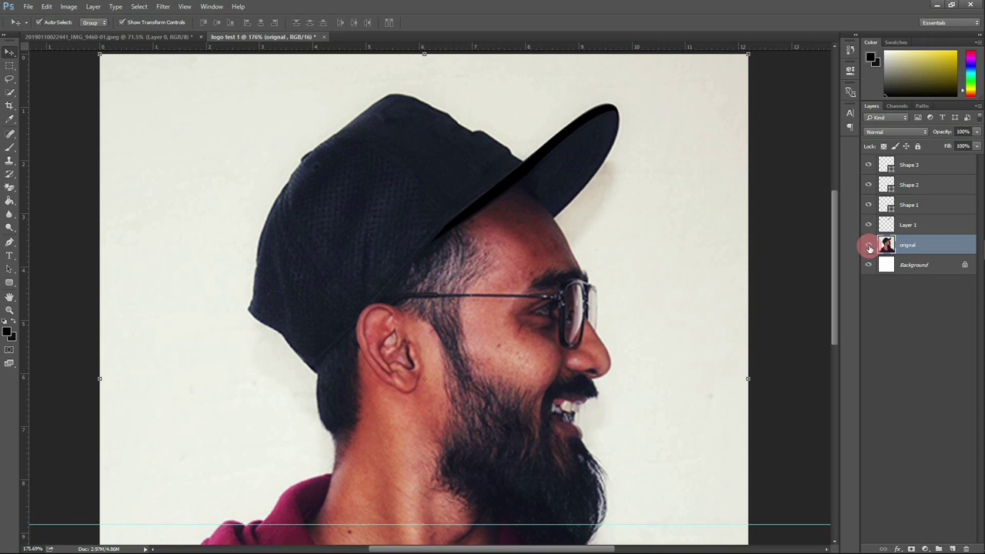
click(904, 245)
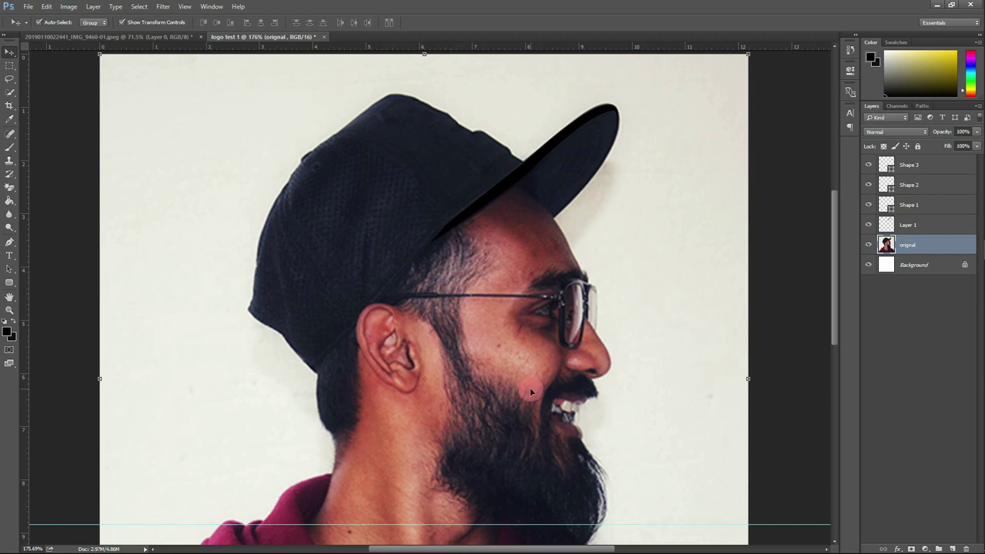
scroll(516, 384, down, 1)
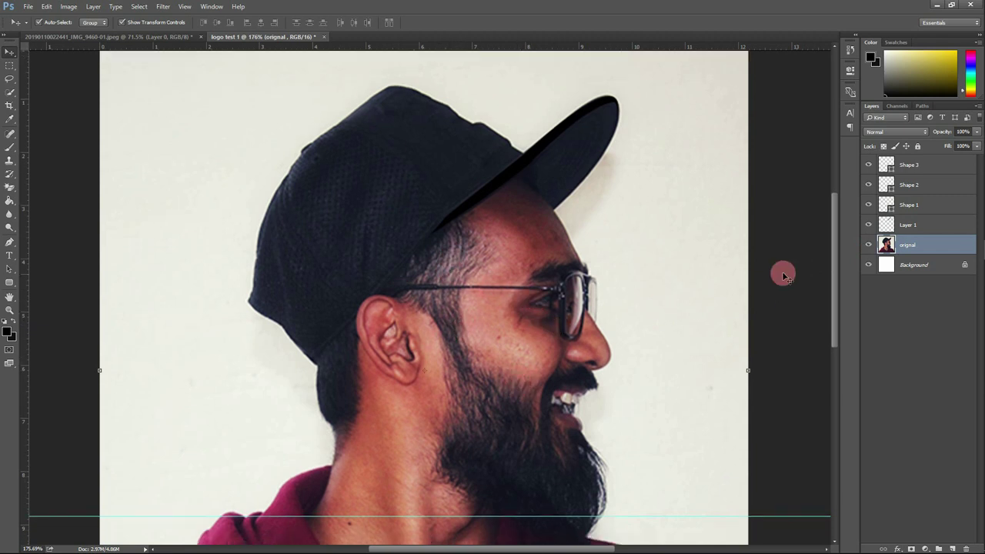
Step: Merge the Shape 3, Shape 2 and Shape 1 layers down into Layer 1 and rename the merged layer hat
click(925, 168)
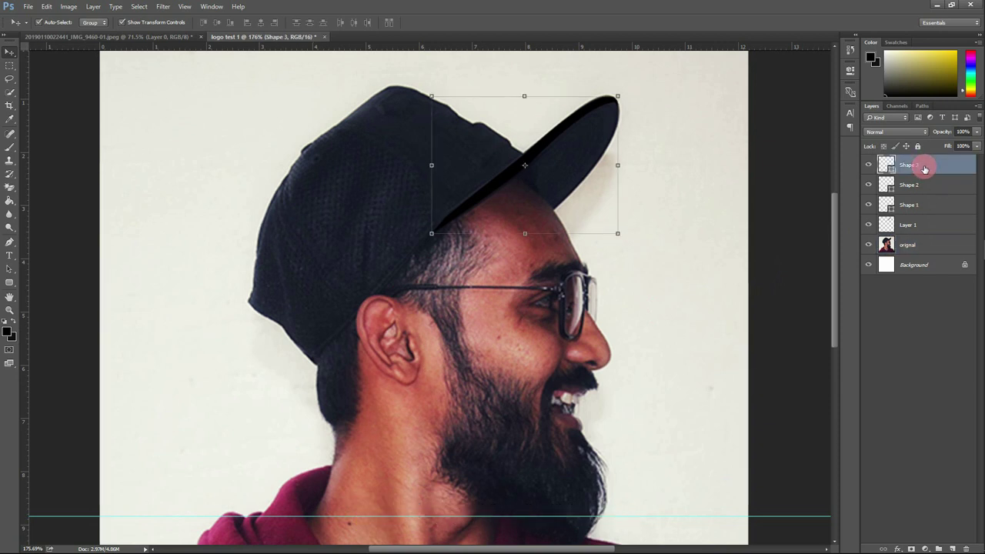
key(ctrl+e)
key(ctrl+e)
key(ctrl+e)
click(897, 223)
click(909, 175)
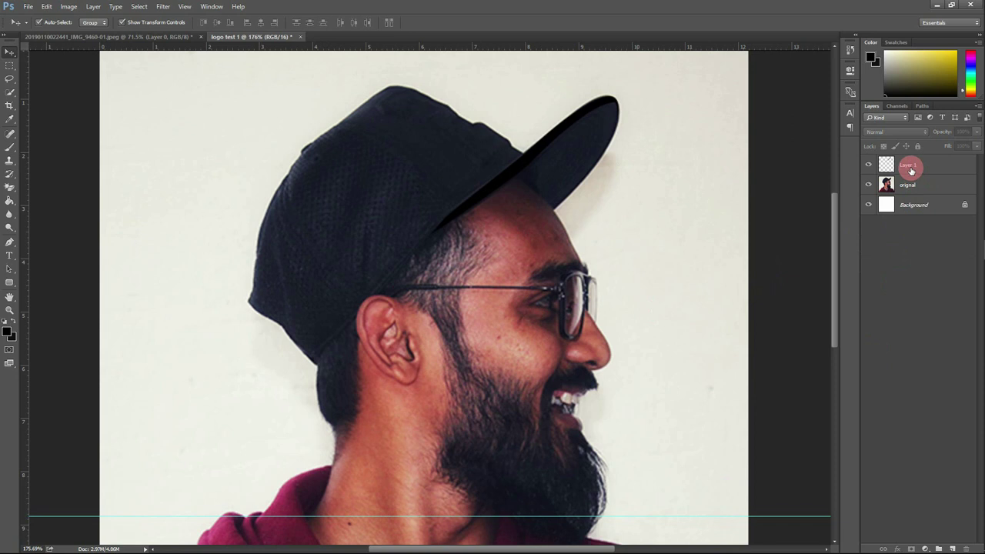
double_click(910, 166)
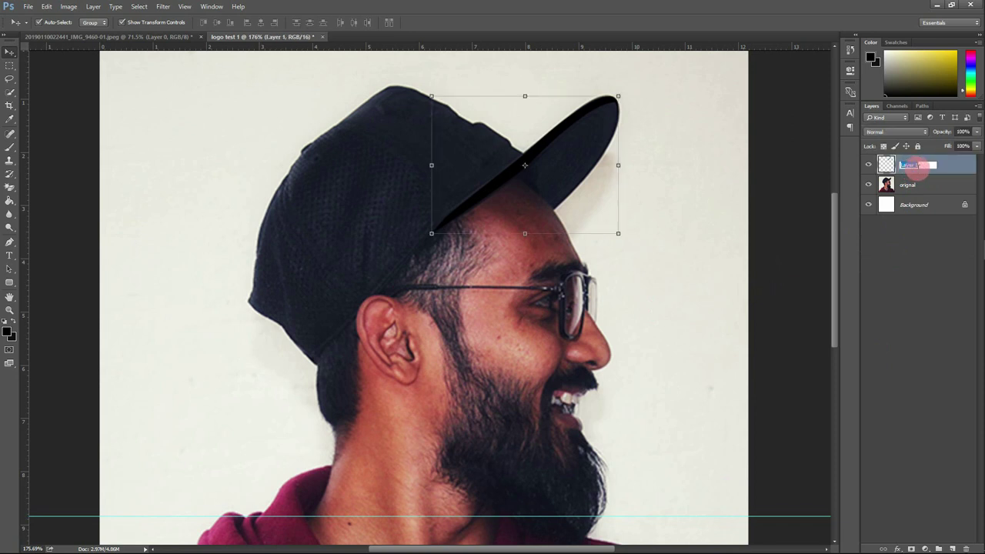
text(hat)
click(923, 275)
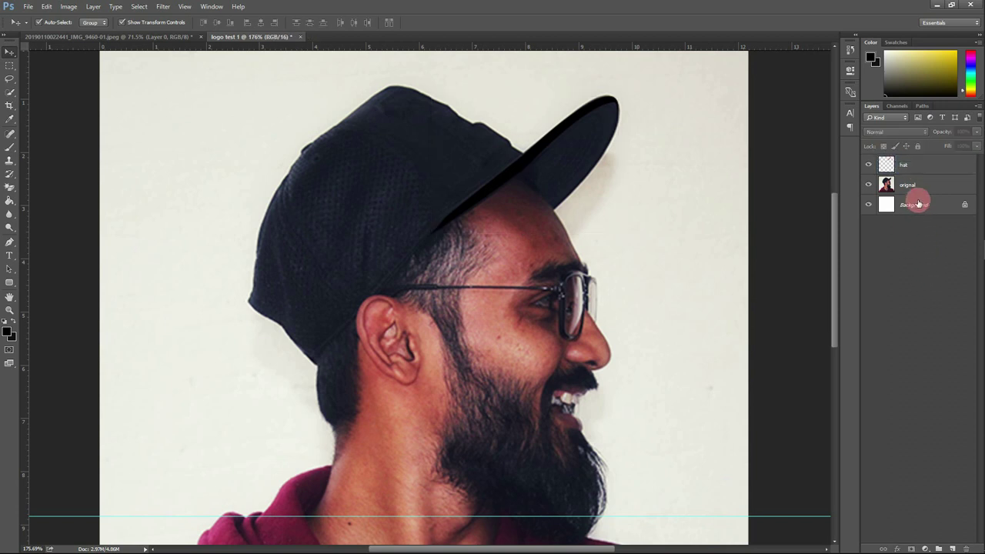
Step: Start a Pen shape along the top edge of the cap and set its stroke to no color
click(10, 241)
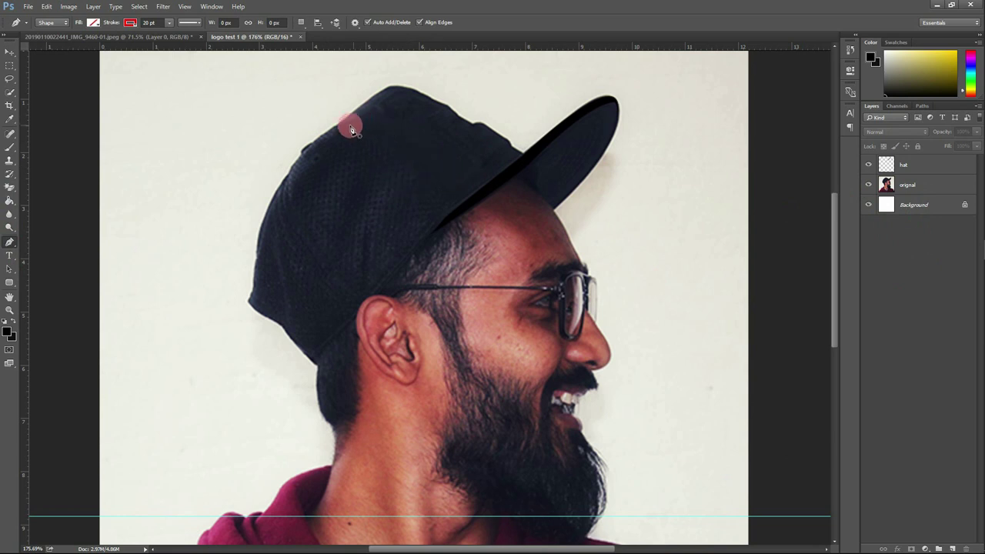
drag(343, 126, 386, 90)
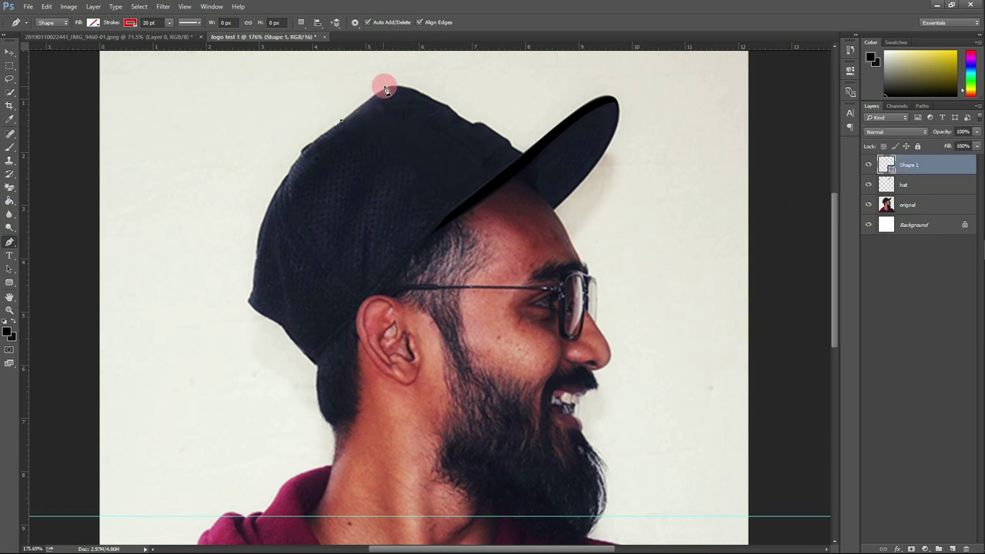
click(395, 99)
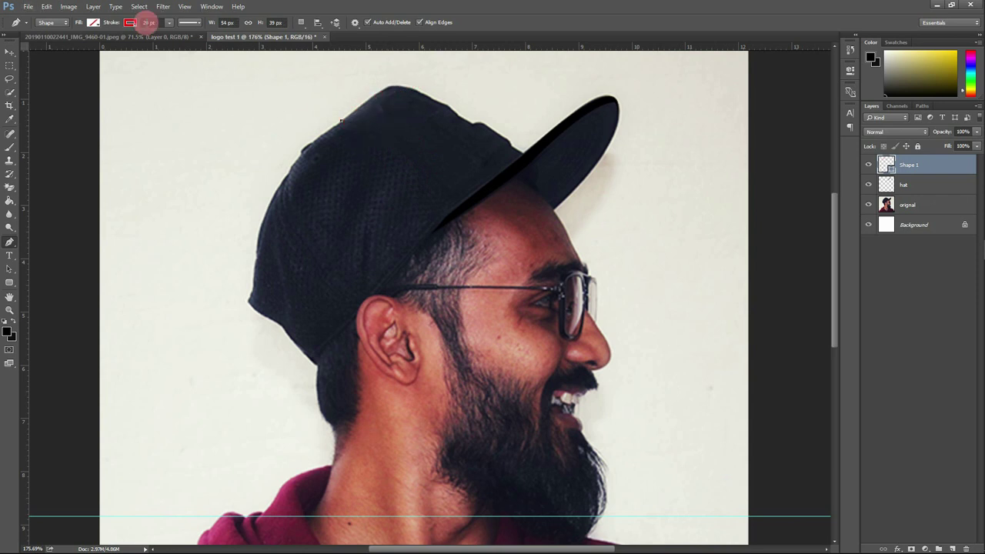
click(130, 23)
click(92, 42)
Step: Trace the cap's front panel above the brim with a closed Pen path about 199 px wide and convert it to a selection
click(342, 123)
click(379, 91)
drag(408, 89, 421, 99)
click(428, 95)
click(447, 103)
click(458, 116)
click(472, 125)
click(489, 128)
click(506, 139)
click(524, 159)
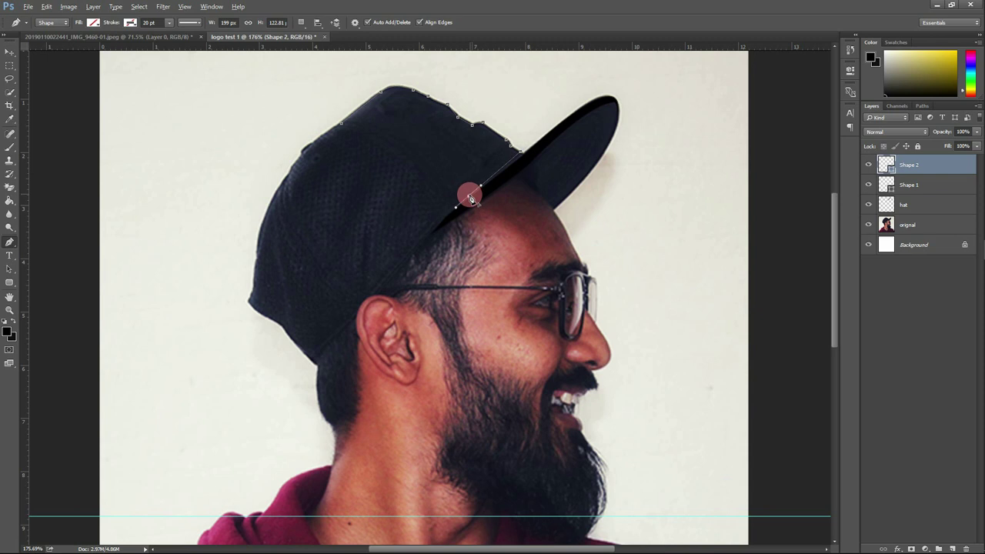
click(388, 137)
drag(341, 122, 320, 130)
click(581, 225)
key(ctrl+Return)
Step: Fill the front panel selection with black on the hat layer using the Paint Bucket, and clear the selection
click(917, 208)
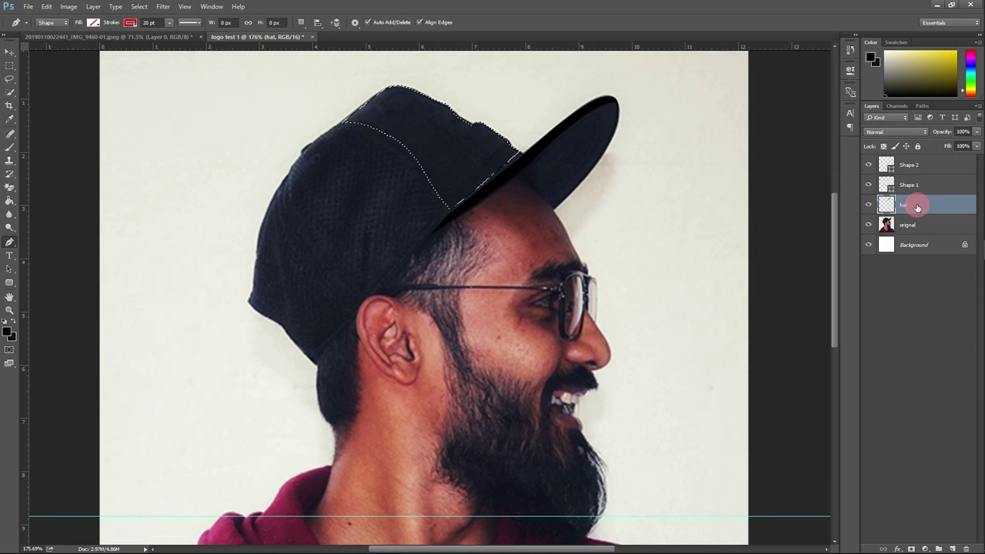
click(9, 206)
click(41, 210)
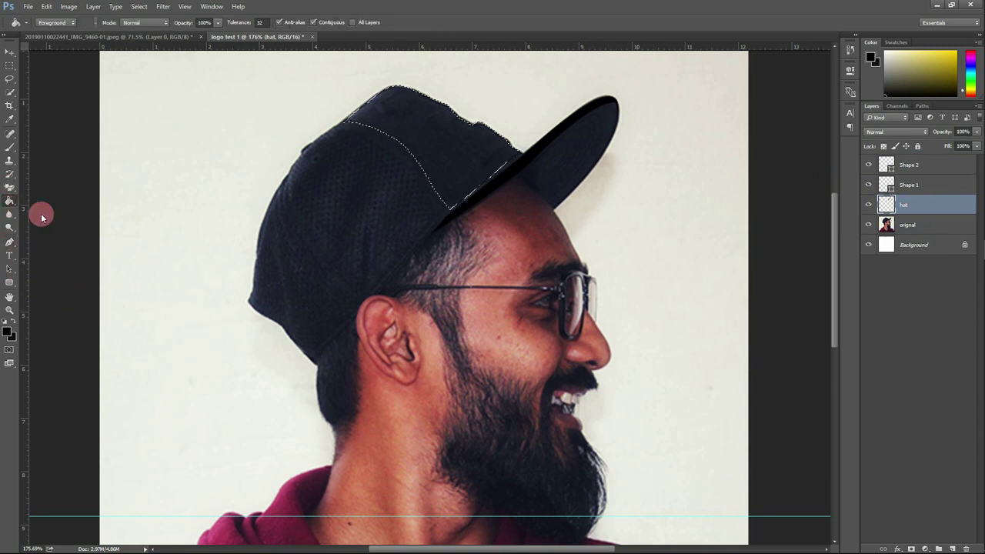
click(447, 142)
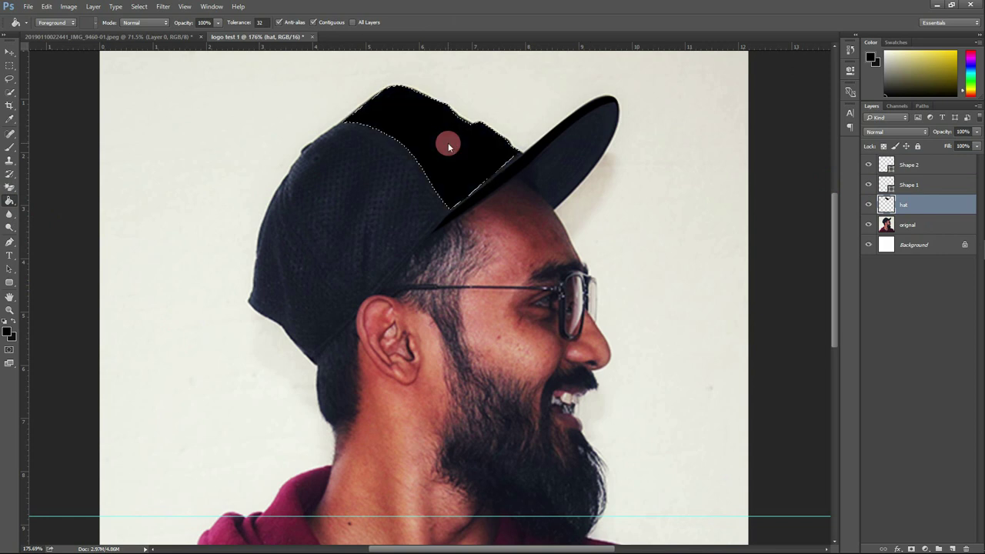
click(15, 48)
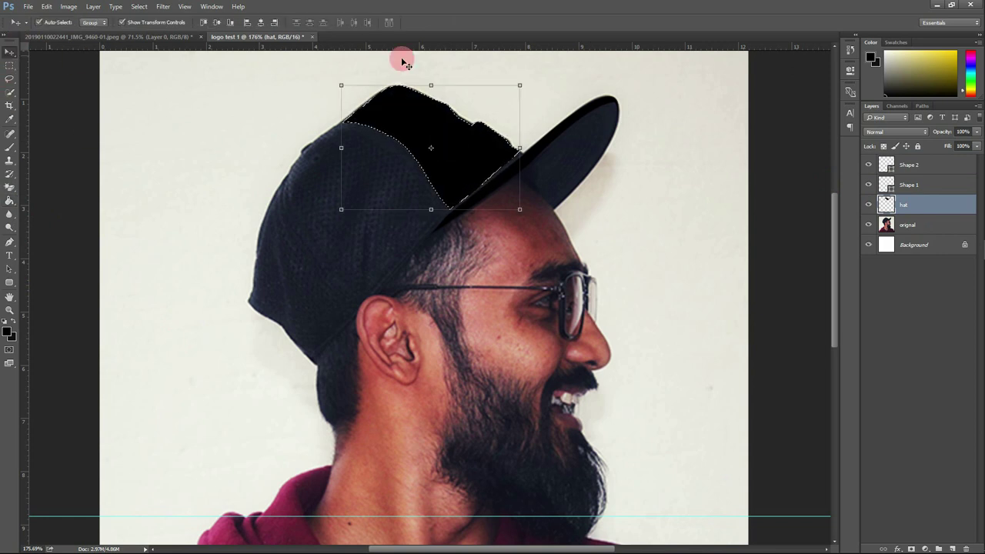
key(ctrl)
key(ctrl+d)
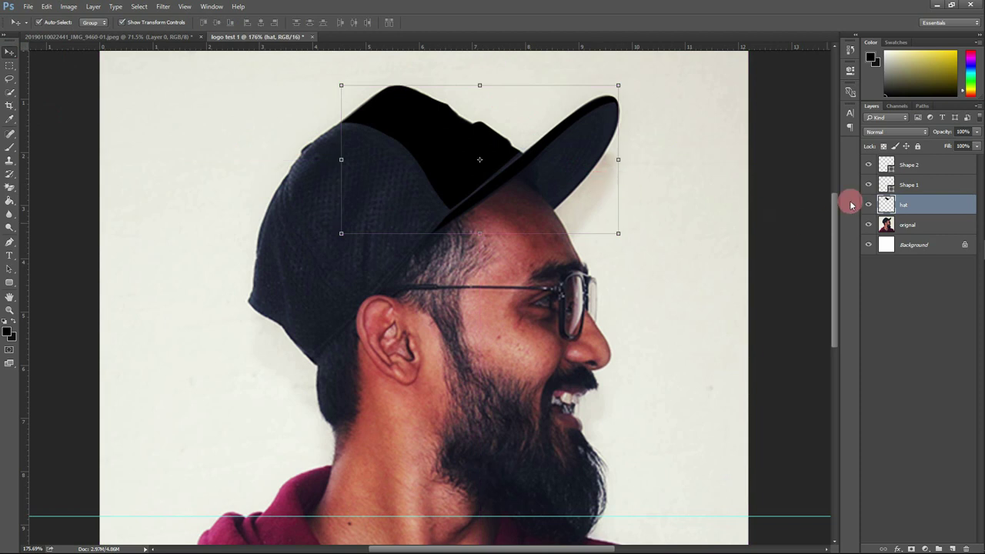
Step: Merge the Shape 2 and Shape 1 layers down into the hat layer
click(932, 168)
key(ctrl+e)
key(ctrl+e)
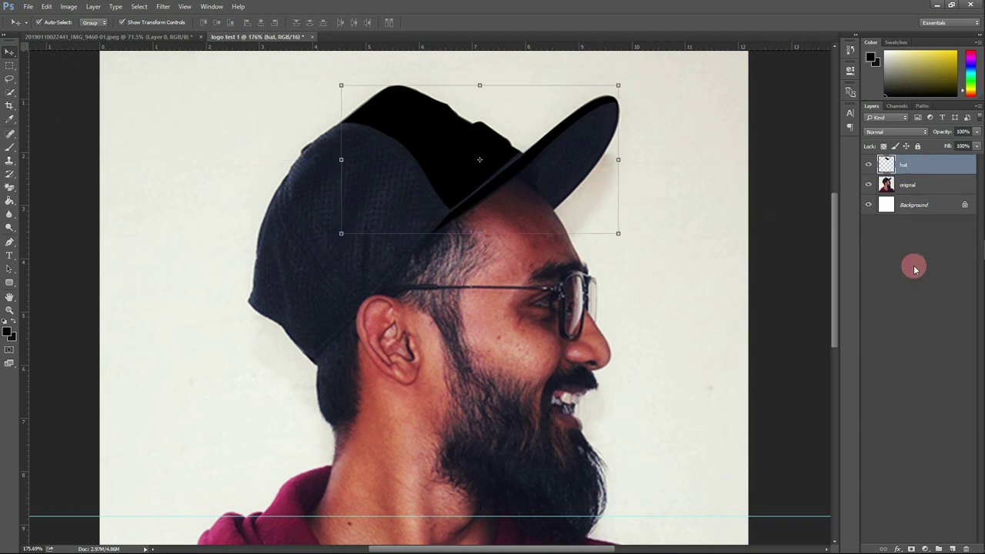
click(912, 317)
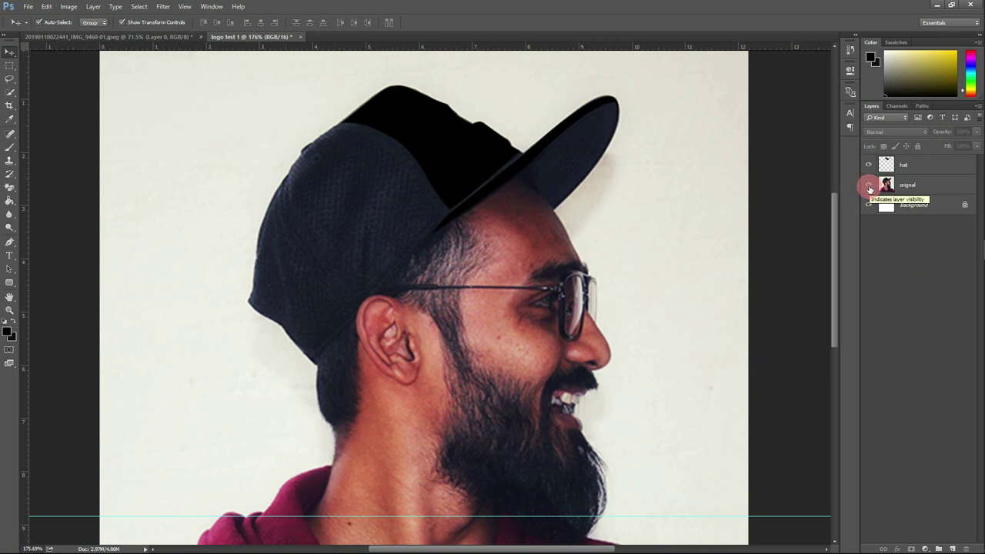
Step: Check the black hat shapes on the white background by briefly hiding the photo layer, and show it again
click(868, 186)
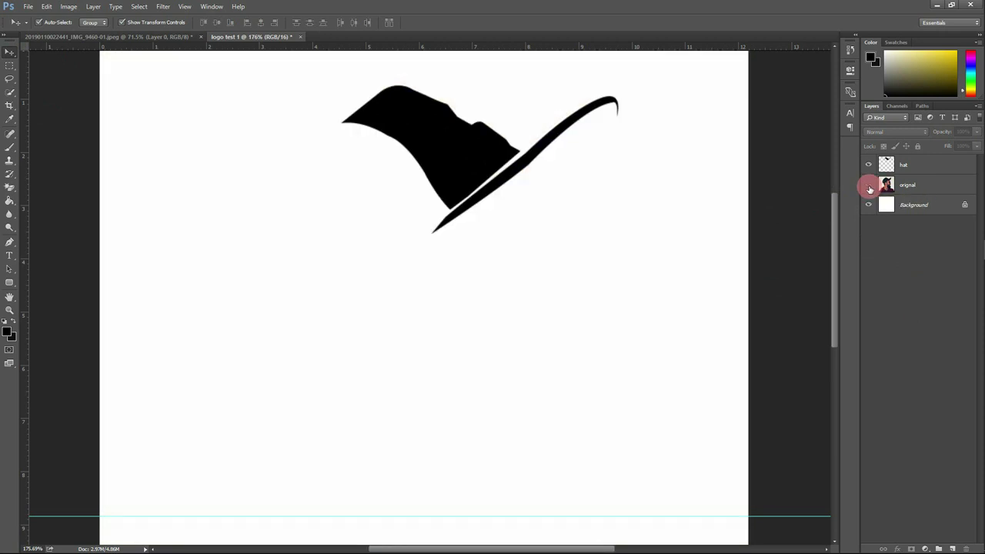
click(869, 186)
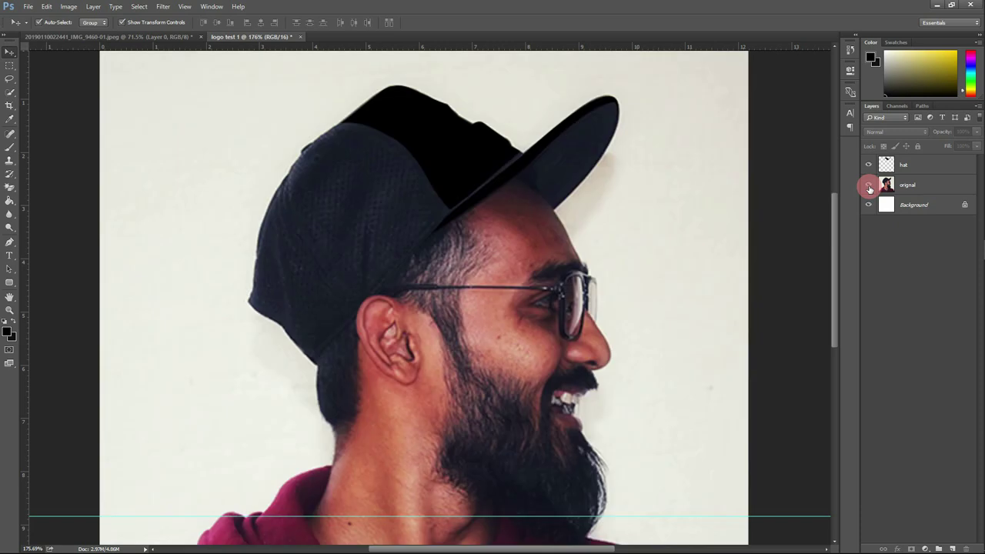
scroll(657, 254, down, 2)
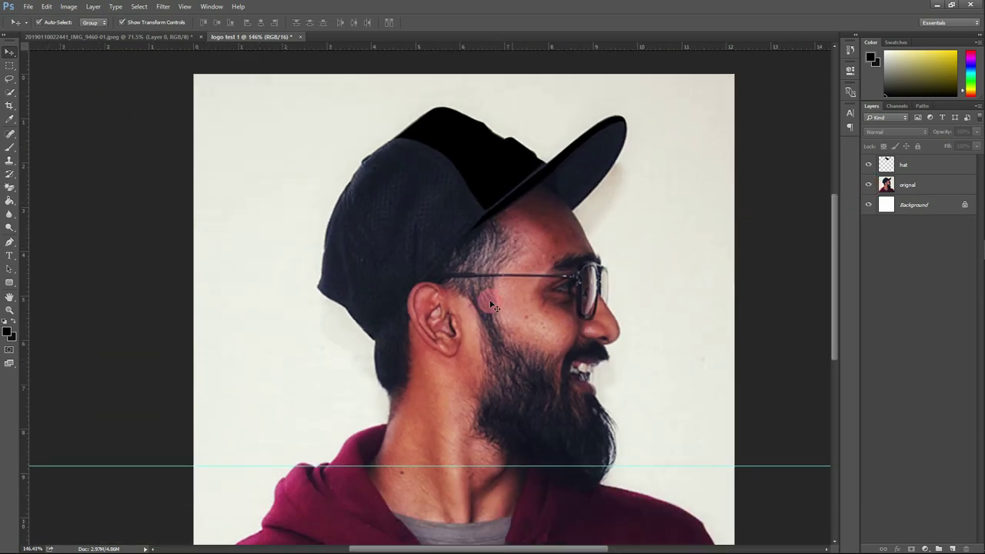
scroll(492, 300, down, 2)
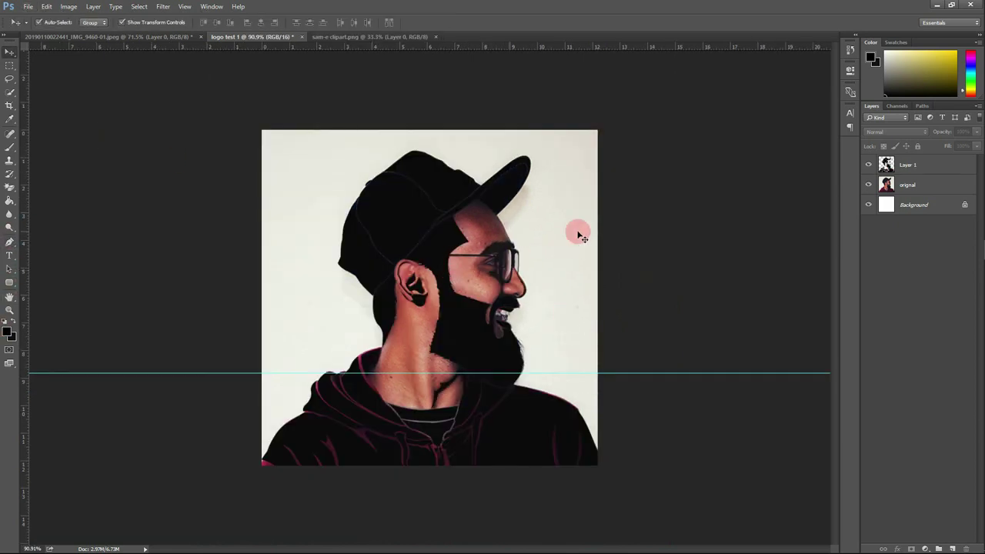
Step: Compare the finished clipart on Layer 1 with the photo beneath it, and hide the orignal layer
click(910, 160)
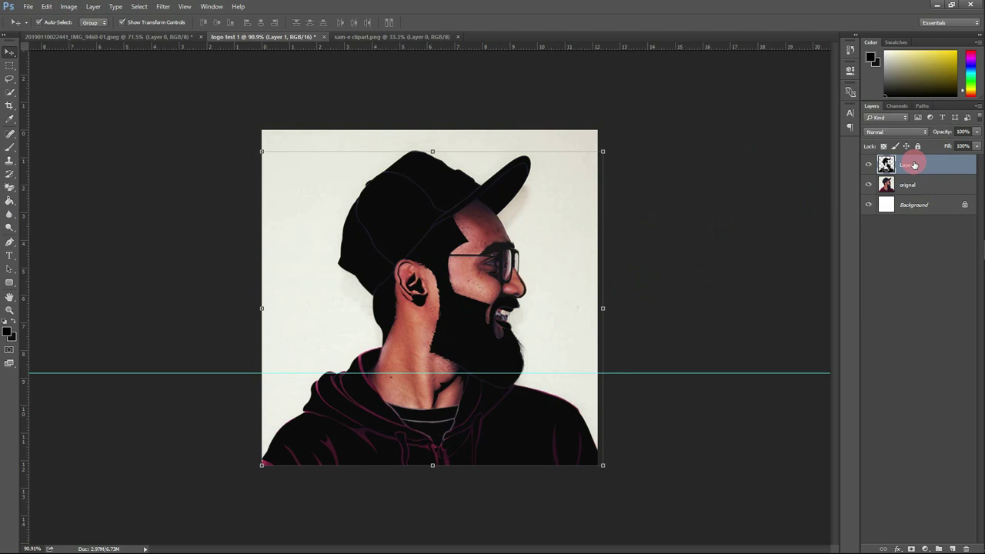
click(786, 221)
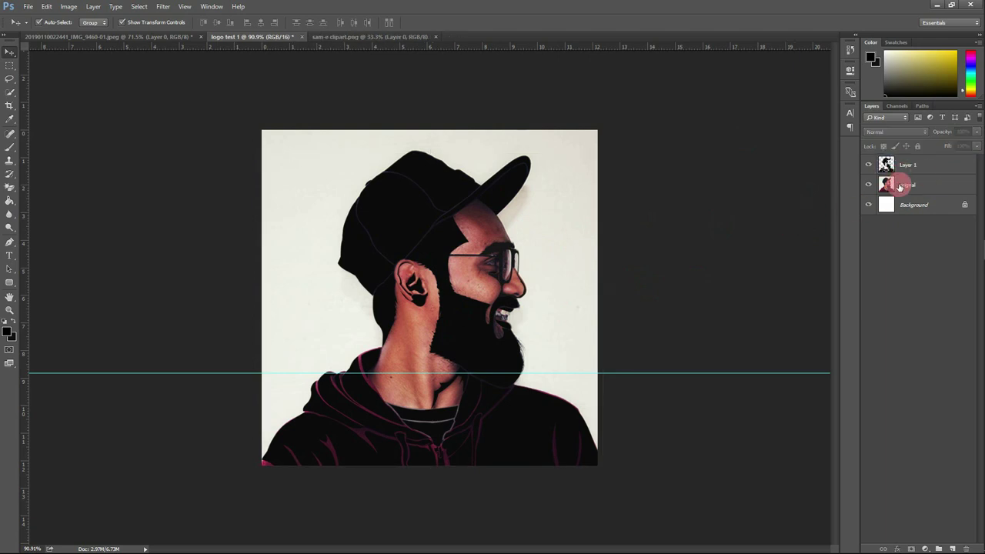
scroll(560, 300, up, 2)
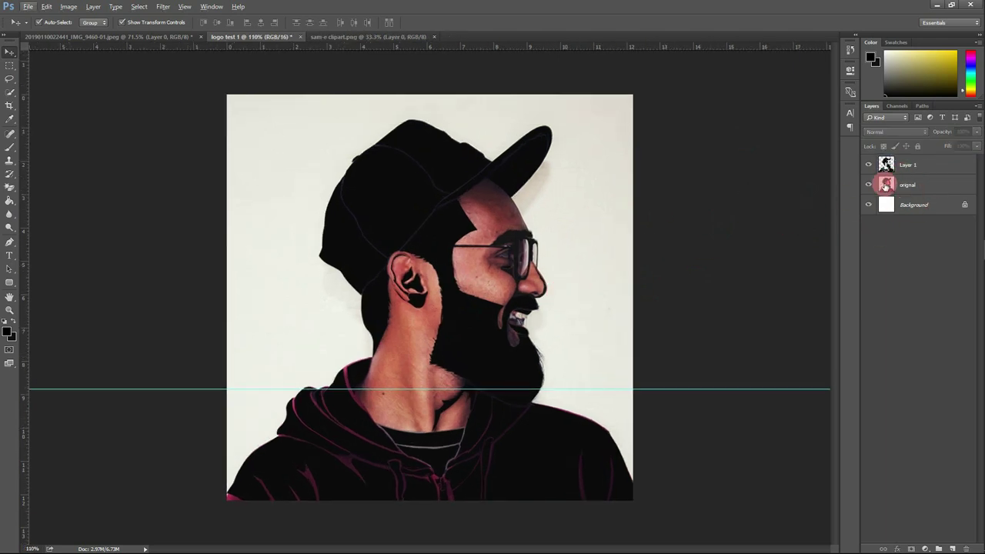
click(868, 186)
click(869, 185)
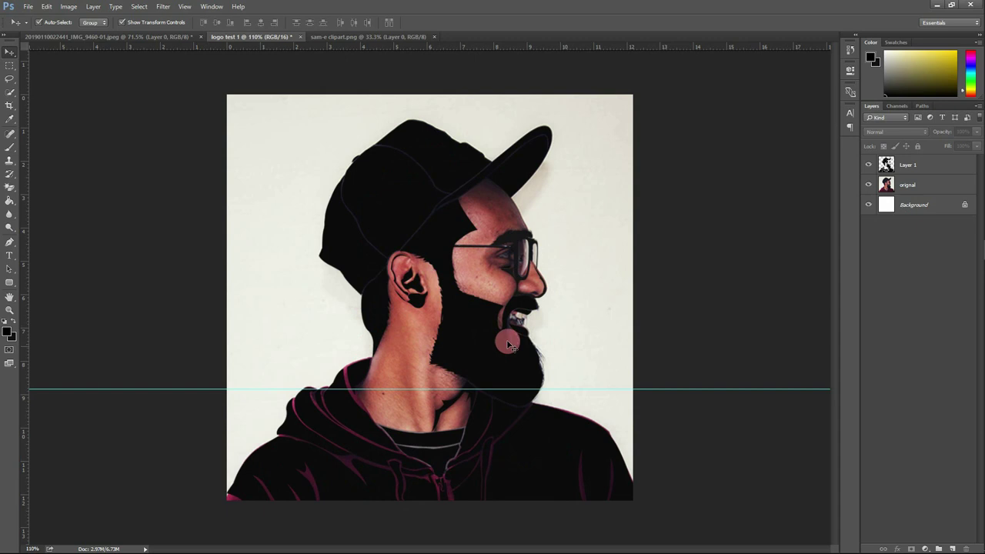
click(867, 187)
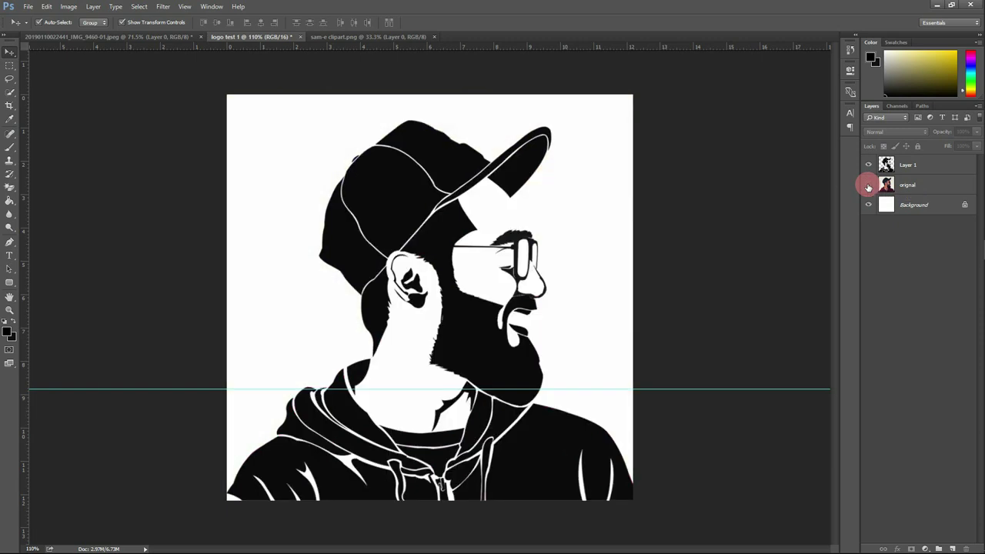